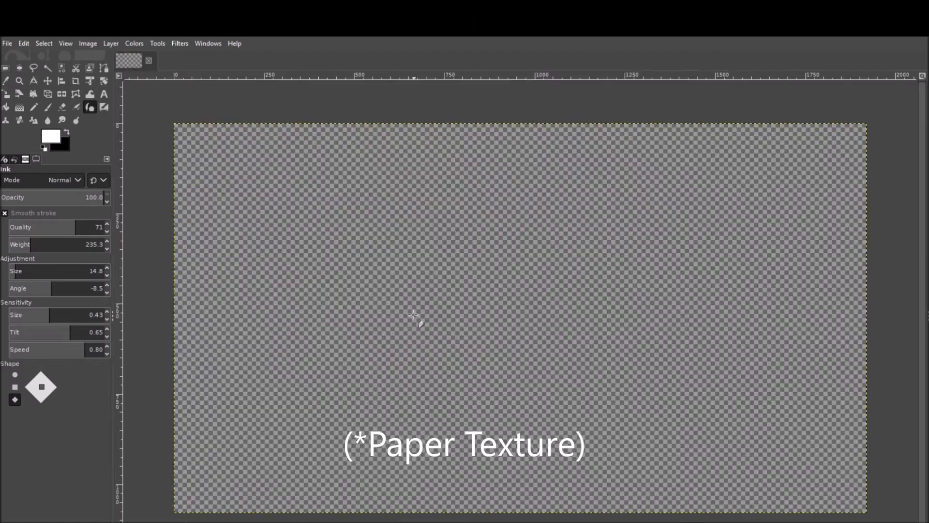
Fill the empty layer with the black background color, and recolor it solid white with Bucket Fill
key("ctrl+.")
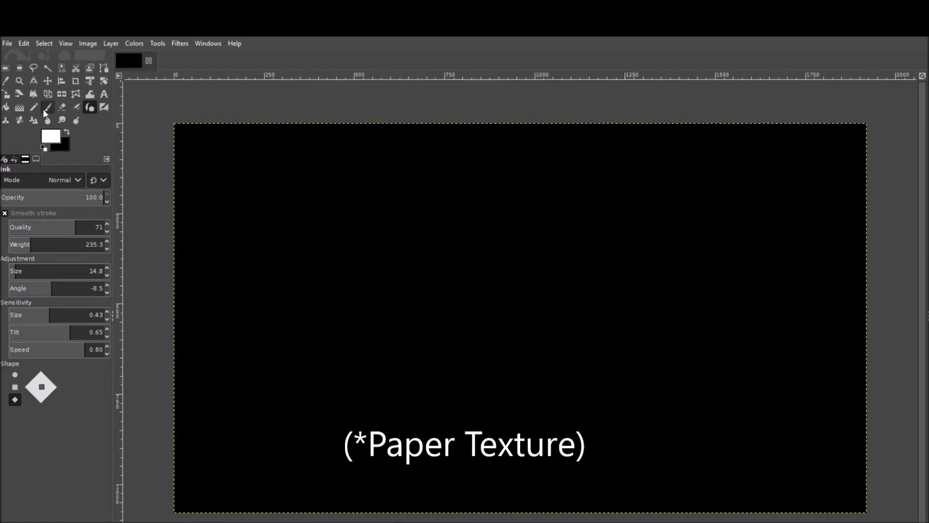
left_click(6, 107)
left_click(333, 225)
Undo a trial 90-degree rotation of the layer alone and rotate the whole image to portrait orientation instead
left_click(111, 43)
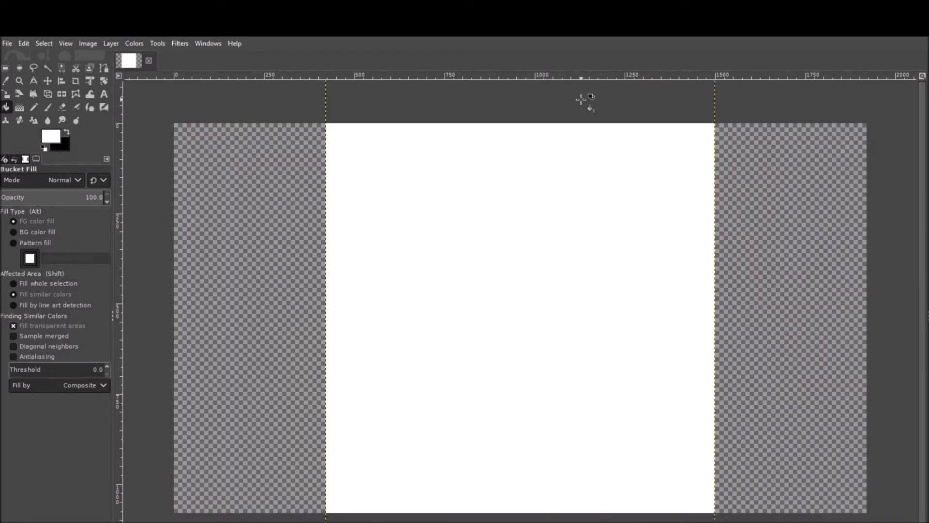
key("ctrl+z")
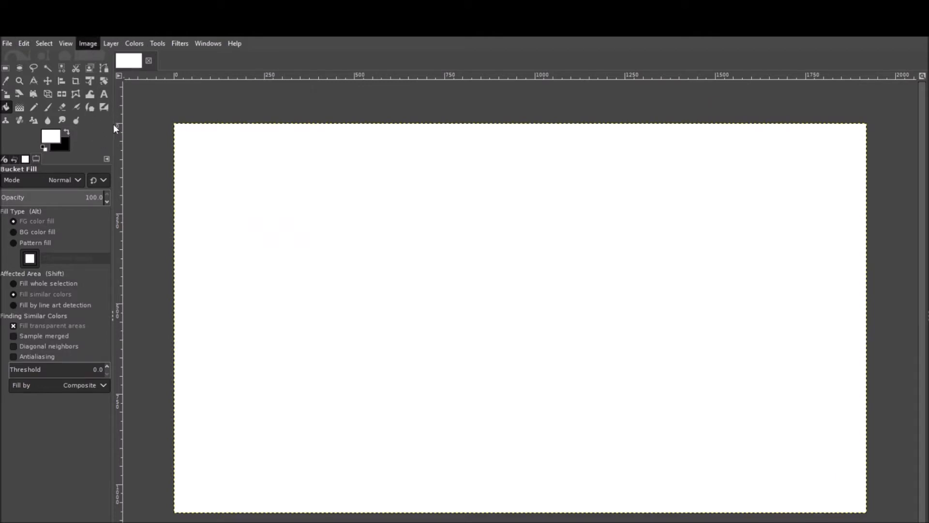
key("ctrl+z")
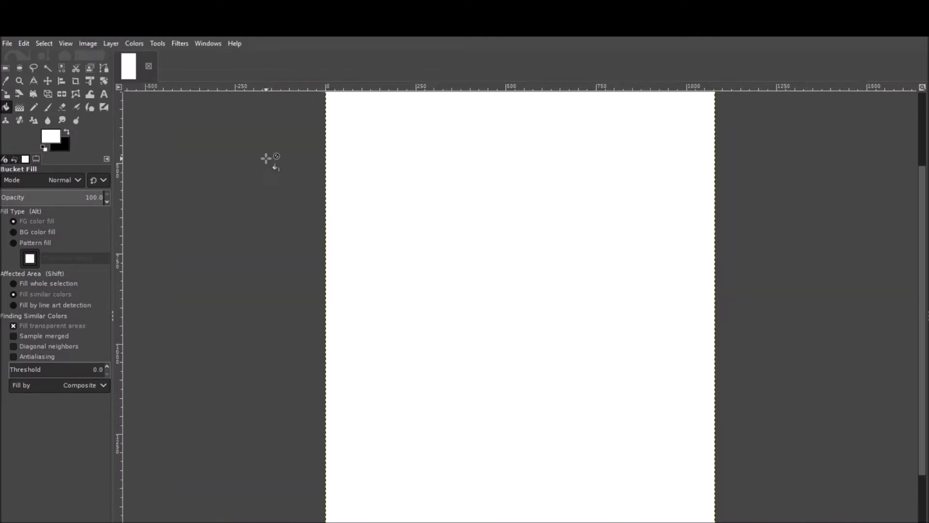
scroll(921, 319, "up", 2)
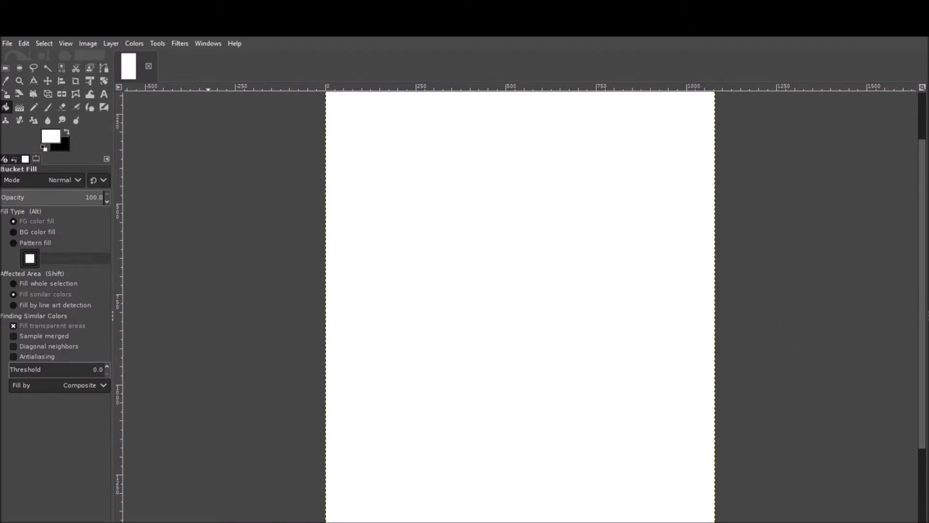
key("minus")
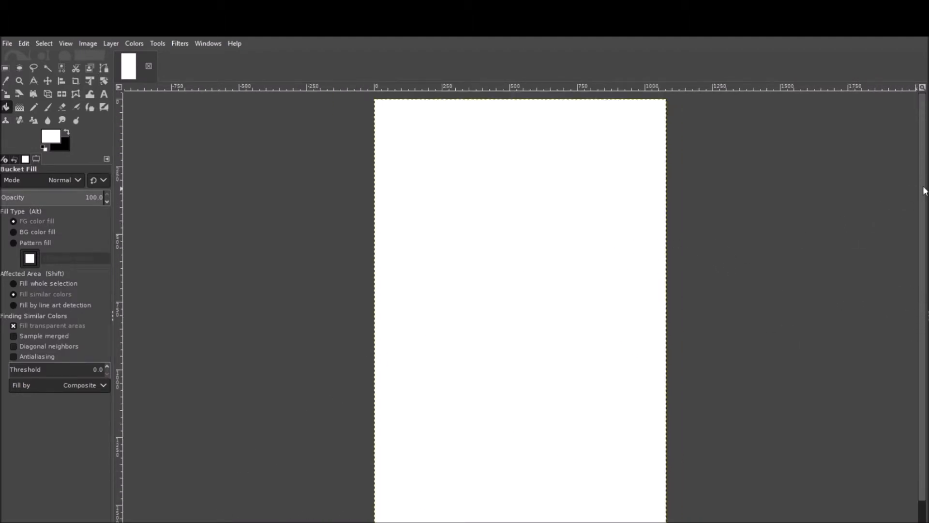
scroll(922, 194, "down", 1)
scroll(922, 194, "down", 1)
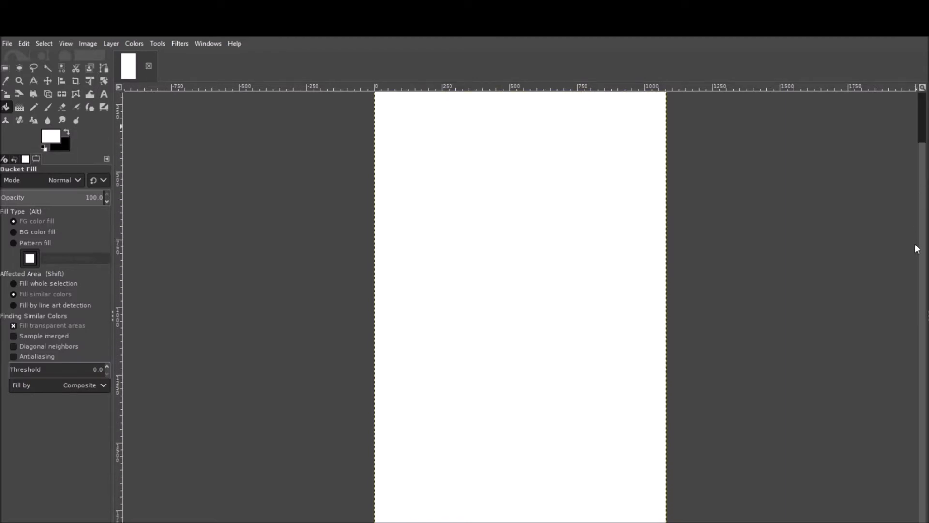
scroll(916, 213, "up", 1)
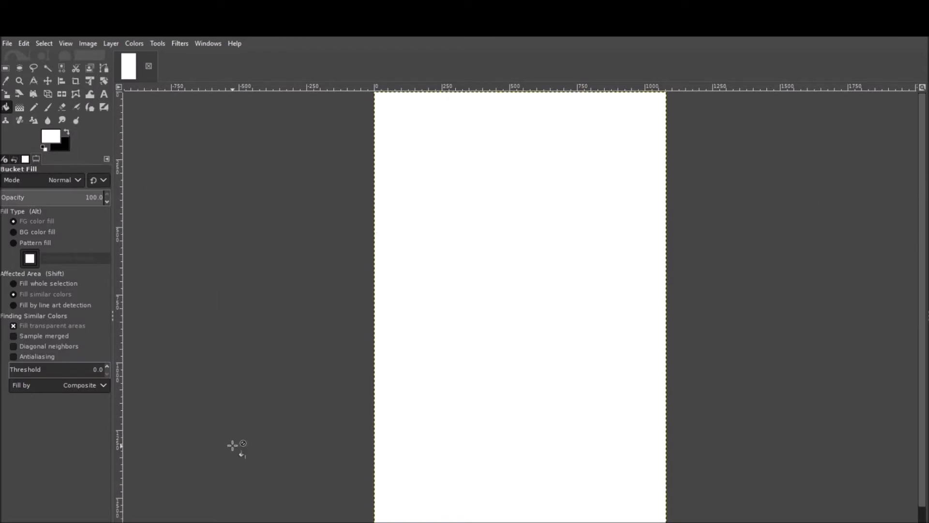
key("minus")
key("minus")
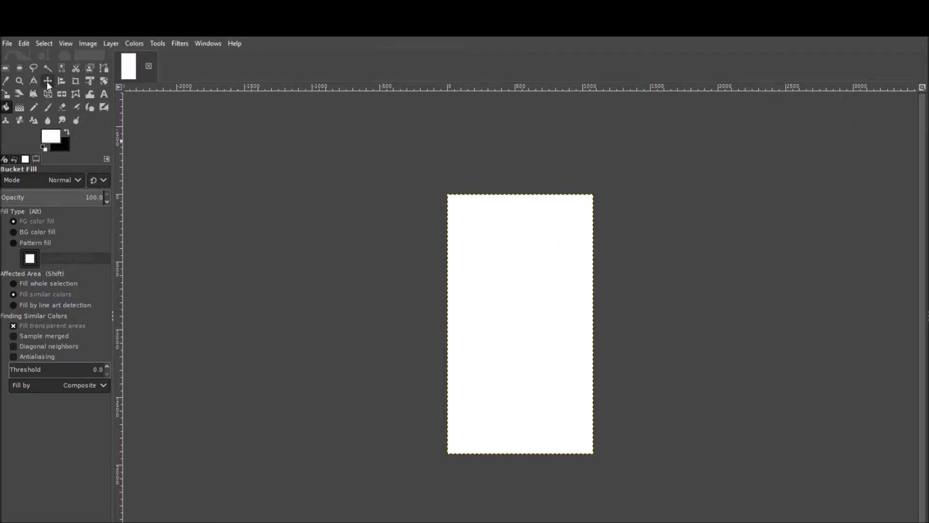
left_click(20, 81)
left_click(499, 280)
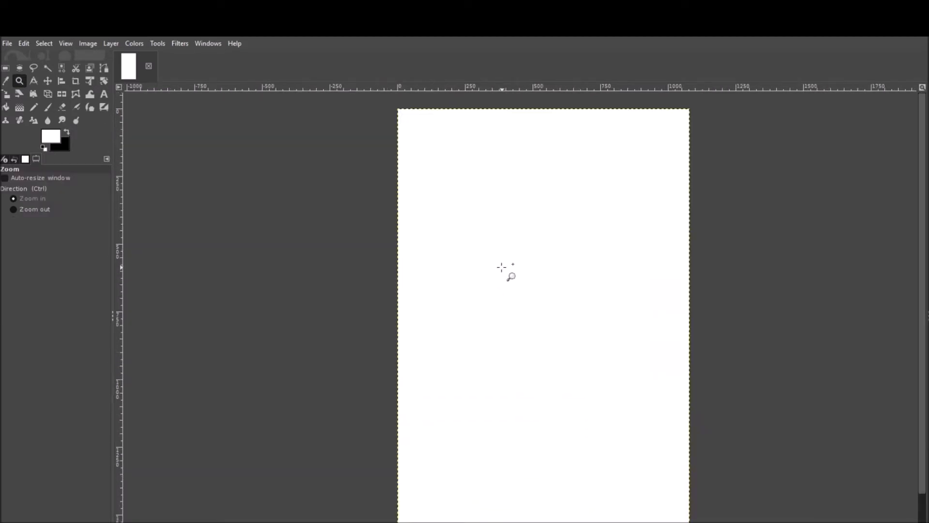
left_click_drag(498, 365, 497, 371)
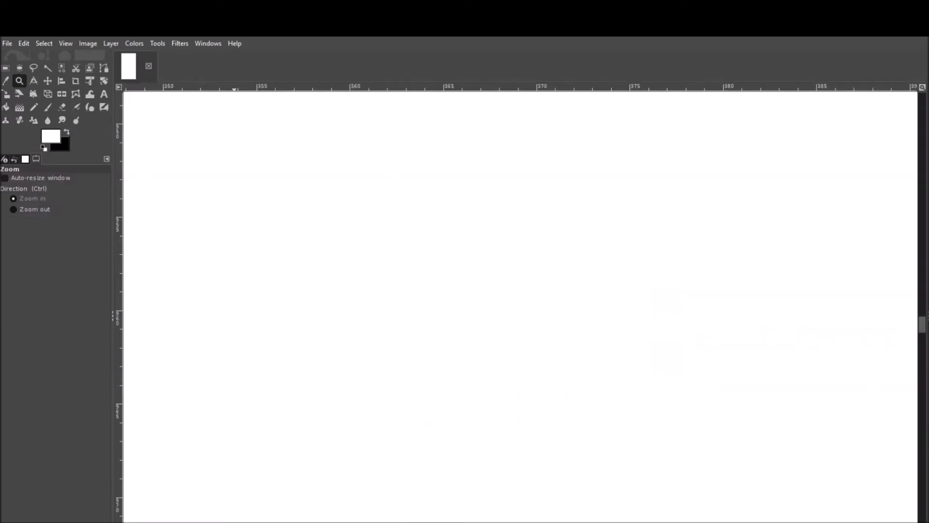
key("grave")
left_click(496, 301)
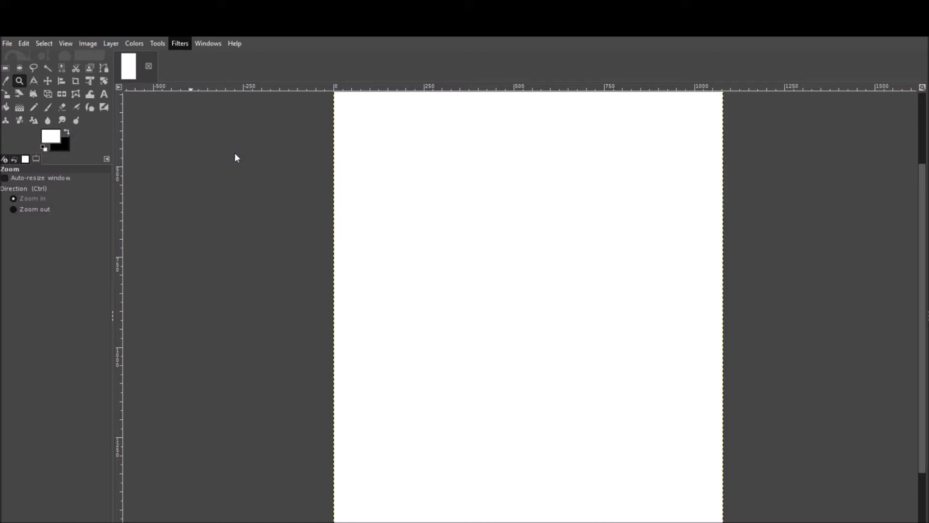
Give the white page a fine speckled paper grain with a filter and inspect the grain up close
left_click(341, 202)
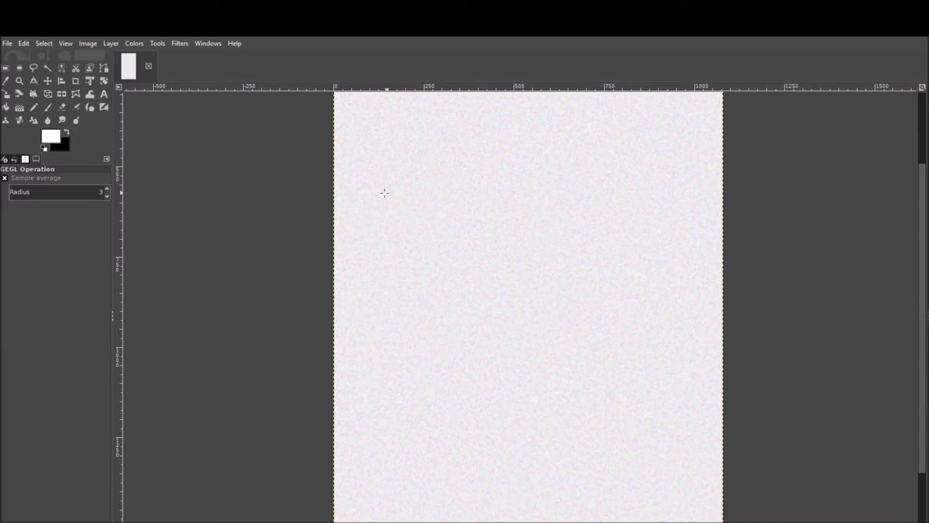
left_click(134, 43)
left_click(249, 261)
left_click(256, 268)
left_click(47, 81)
left_click(19, 82)
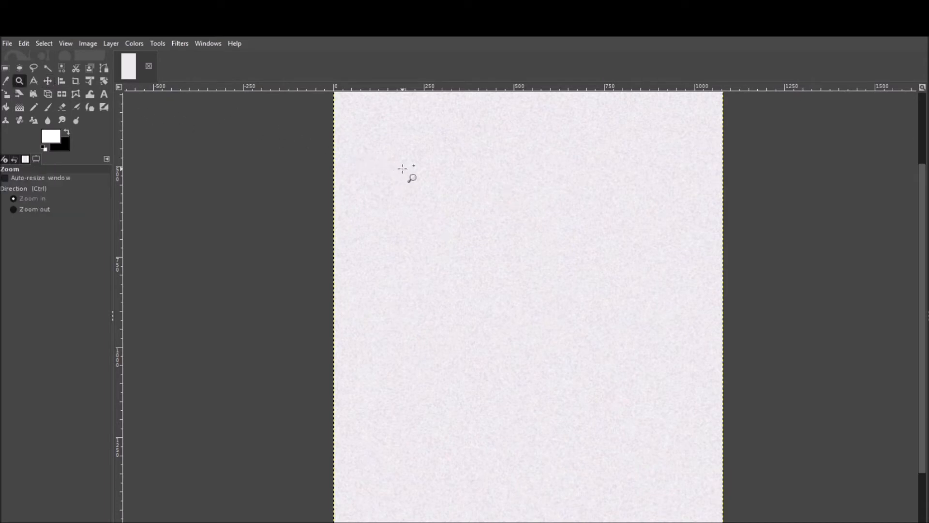
left_click(406, 177)
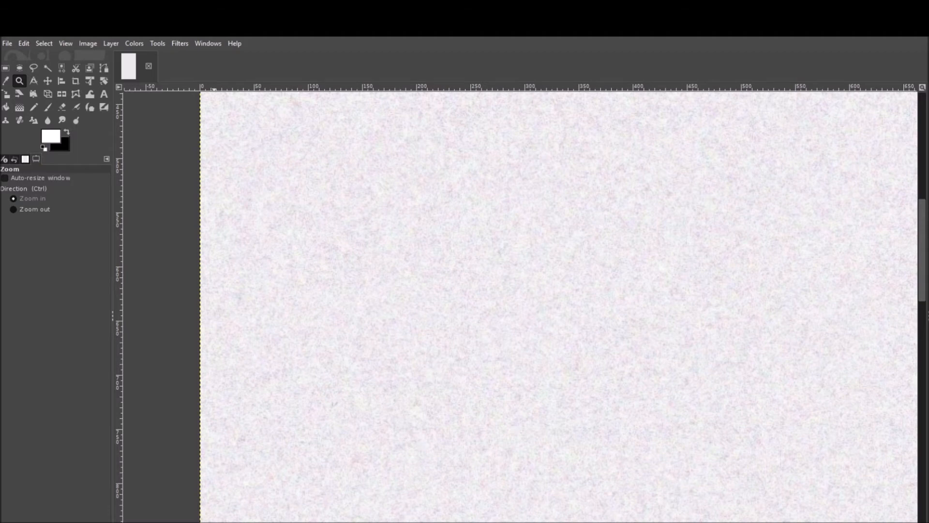
key("shift+ctrl+j")
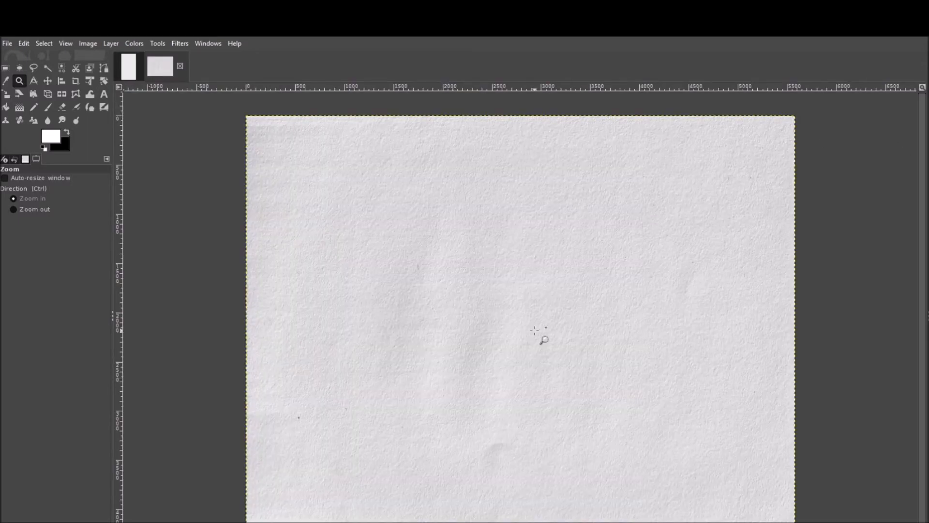
Compare the generated paper grain with the real paper texture image by switching back and forth between the two images
left_click(135, 71)
left_click(161, 76)
left_click(129, 73)
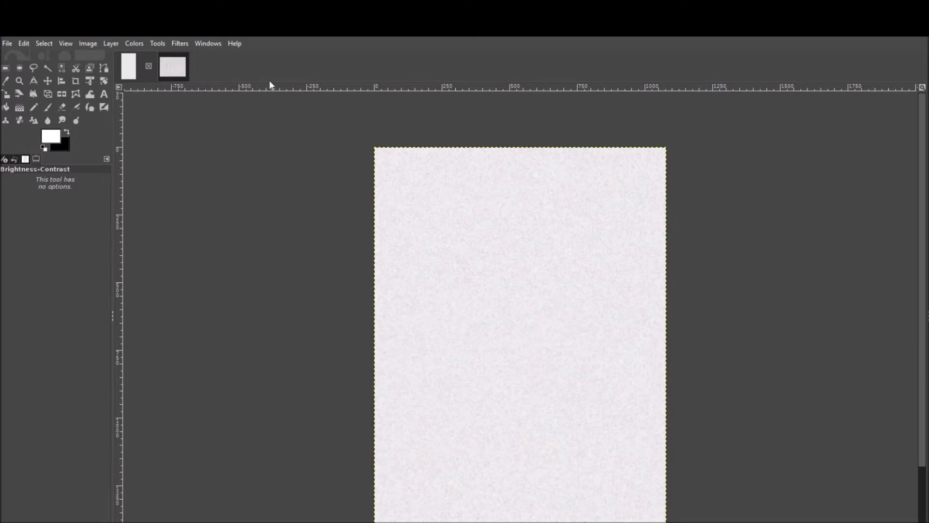
left_click(187, 69)
left_click(128, 66)
left_click(170, 74)
left_click(131, 64)
left_click(188, 71)
left_click(179, 68)
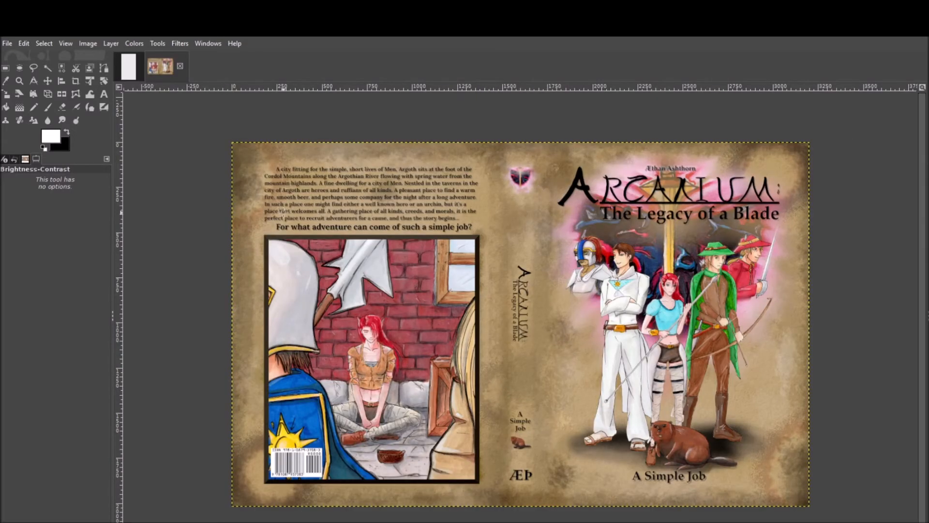
Examine the parchment background of the book cover artwork up close, and close the cover image
left_click(19, 80)
left_click(568, 355)
left_click(569, 355)
left_click(571, 356)
left_click(575, 359)
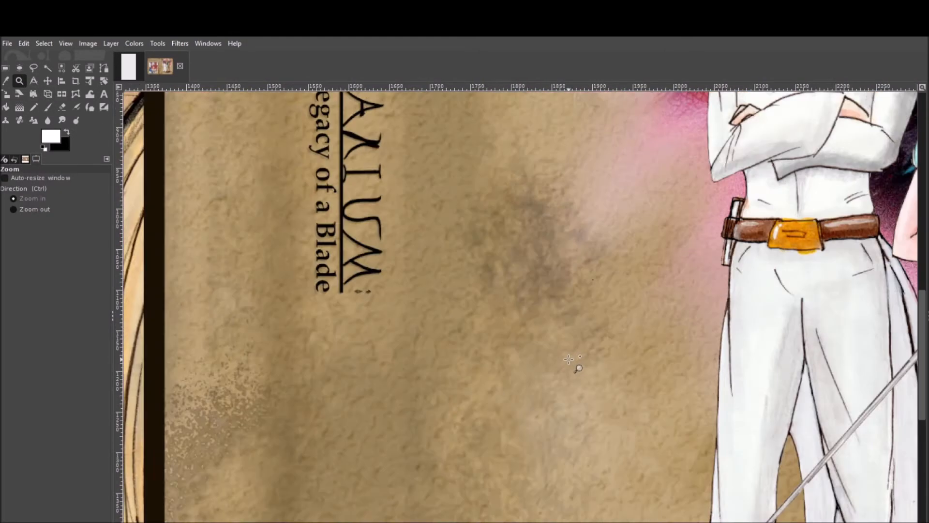
left_click(579, 368)
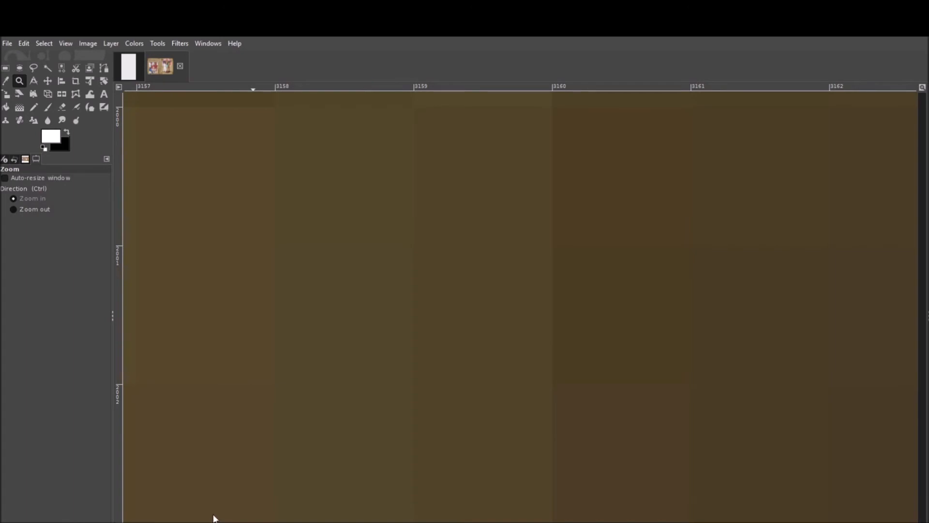
key("1")
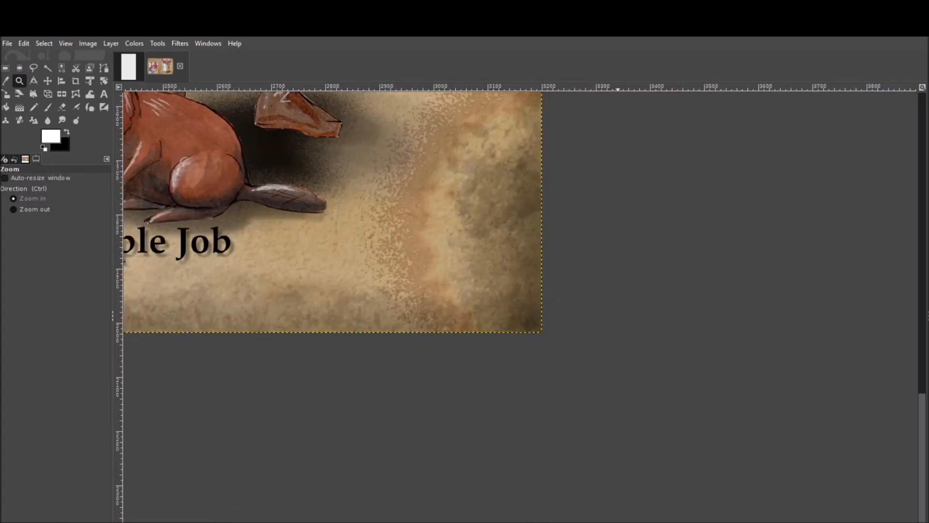
left_click_drag(690, 522, 467, 522)
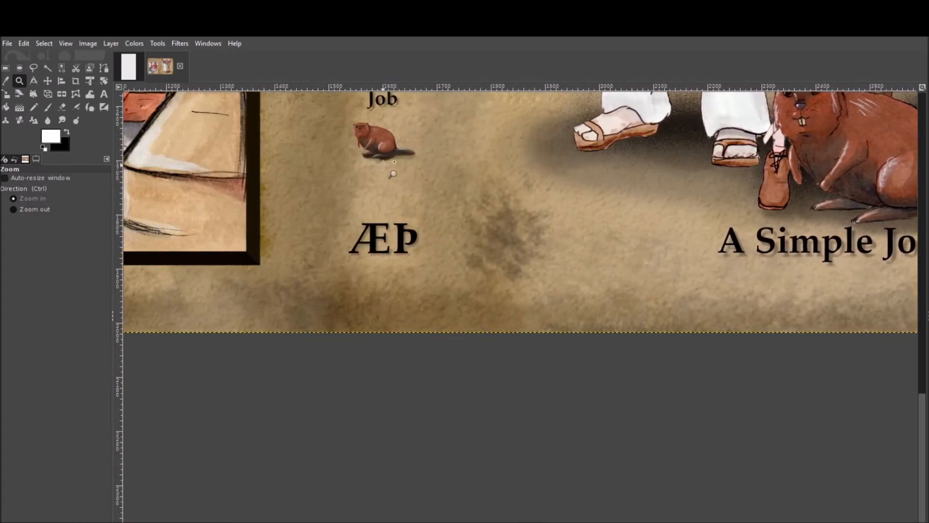
left_click(180, 66)
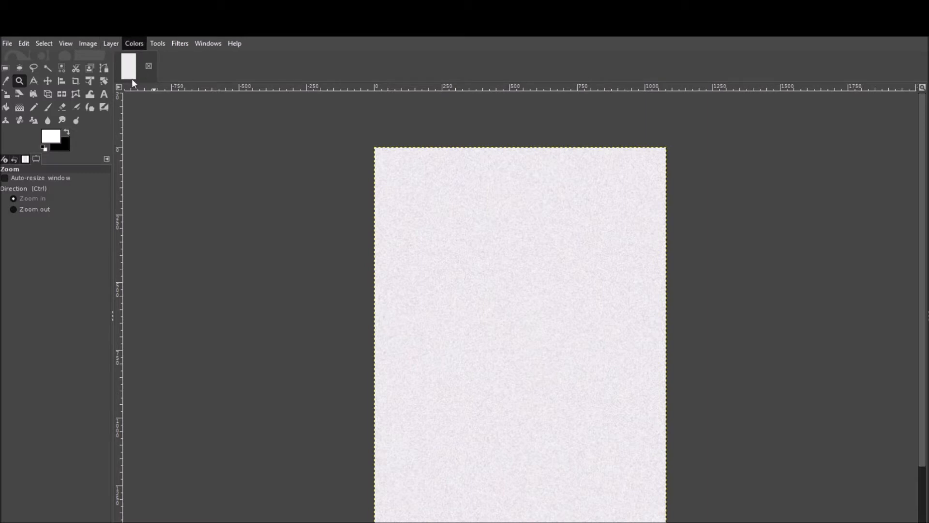
Try a golden-brown tint with various brightness and contrast settings on the paper texture, and undo it
left_click(161, 96)
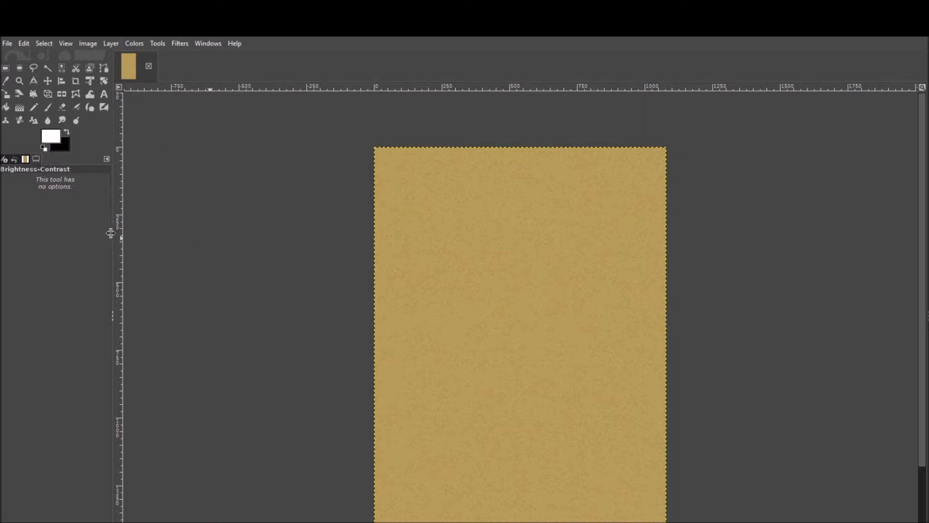
left_click_drag(121, 234, 58, 239)
left_click_drag(120, 248, 158, 248)
left_click_drag(81, 226, 90, 227)
left_click_drag(137, 250, 62, 232)
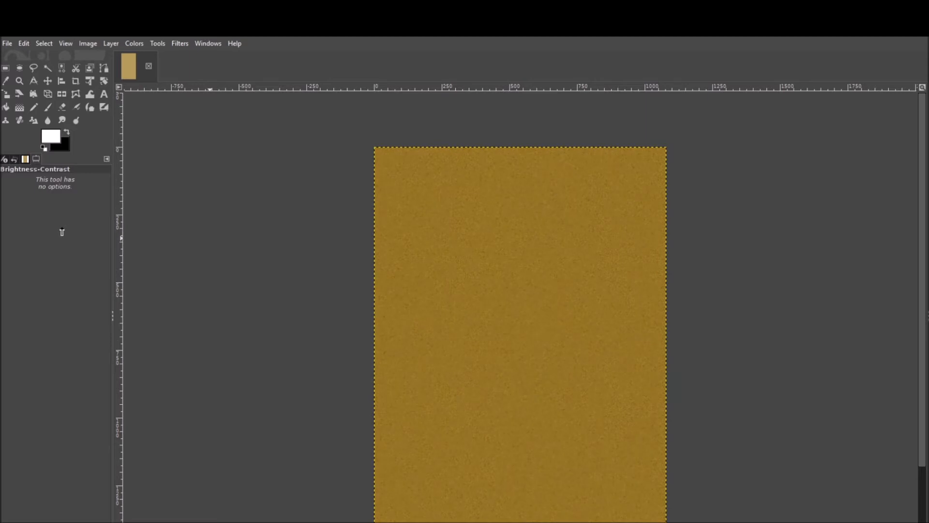
left_click_drag(133, 250, 143, 251)
left_click_drag(80, 231, 171, 248)
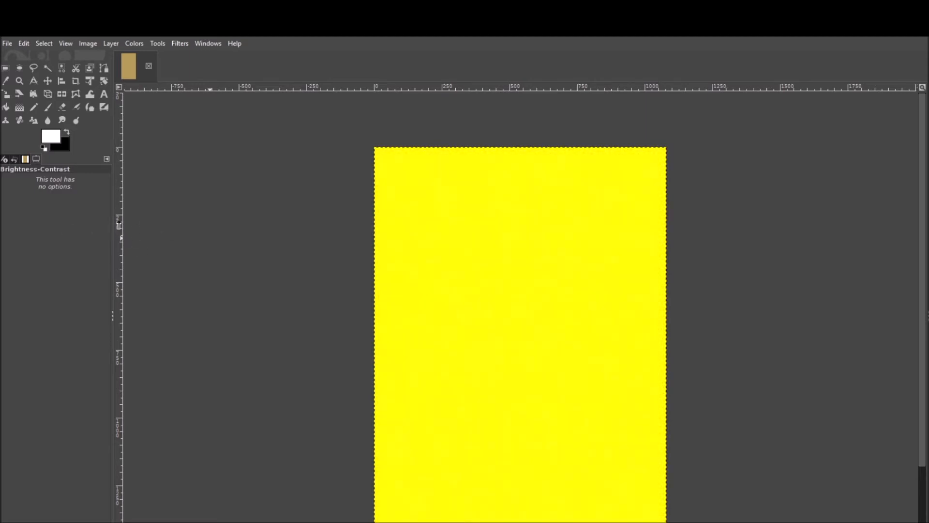
left_click_drag(121, 226, 111, 234)
left_click(192, 309)
left_click(27, 43)
left_click(28, 53)
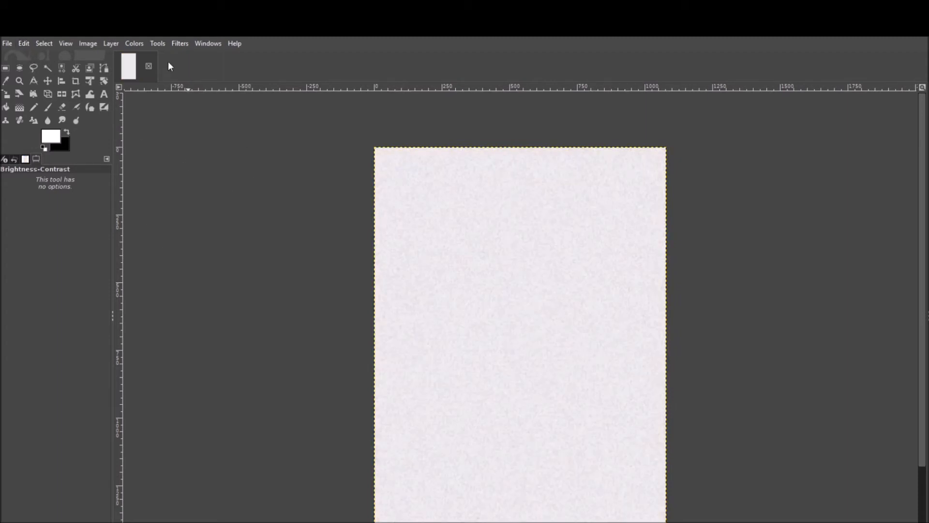
Darken the speckled paper texture to light gray and increase its contrast with Brightness-Contrast
left_click(177, 146)
left_click_drag(150, 233, 42, 227)
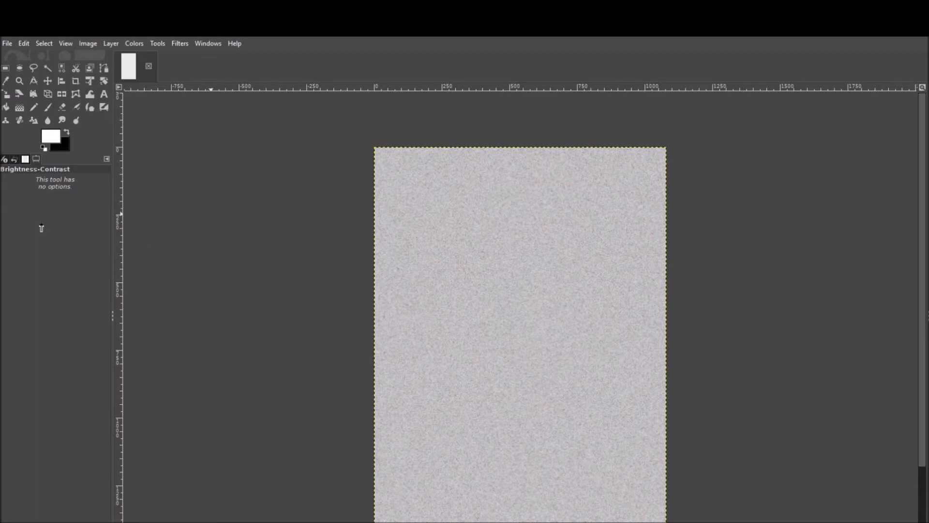
mouse_move(149, 253)
left_mouse_down()
mouse_move(166, 251)
mouse_move(158, 252)
left_mouse_up()
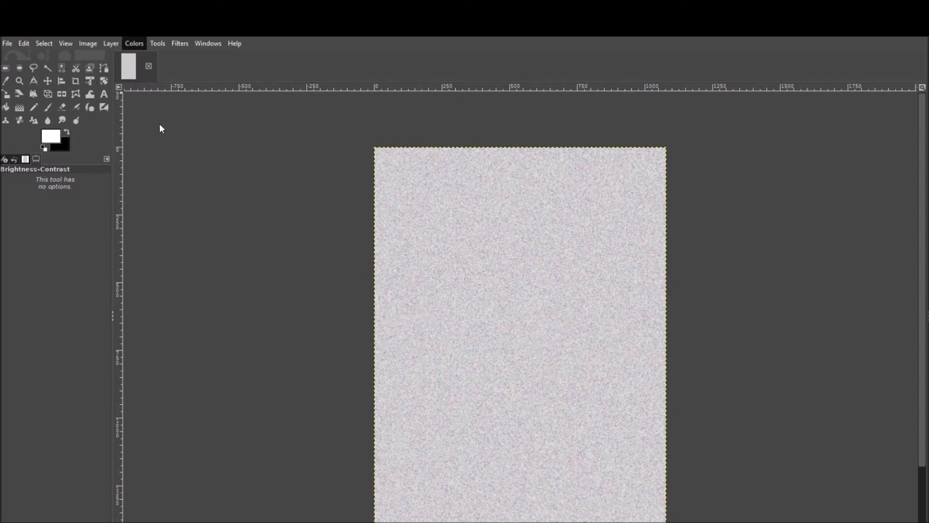
Tint the gray paper texture a muted tan, parchment-like color by adjusting its color levels
left_click(179, 332)
left_click_drag(98, 119, 66, 118)
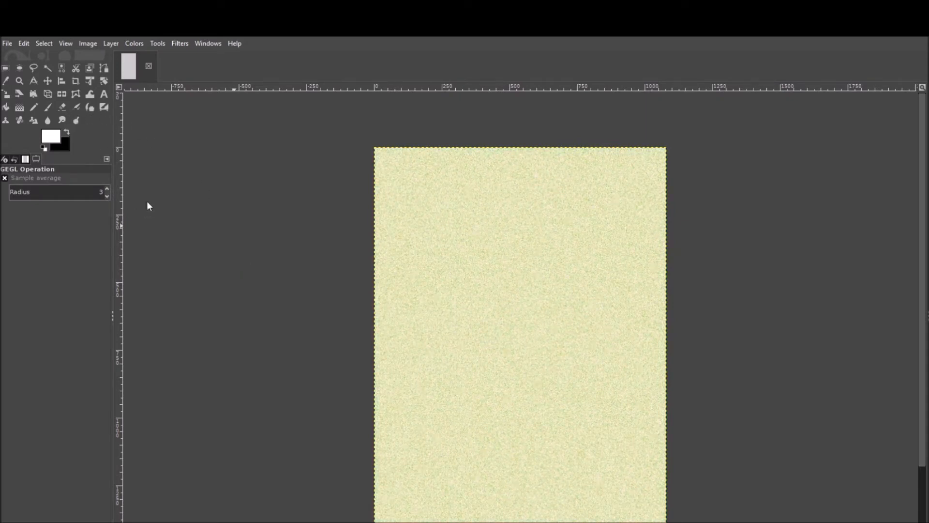
left_click_drag(71, 118, 64, 118)
mouse_move(112, 140)
left_mouse_down()
mouse_move(151, 142)
mouse_move(107, 157)
mouse_move(116, 155)
left_mouse_up()
left_click(76, 138)
left_click(89, 155)
left_click_drag(88, 156, 108, 156)
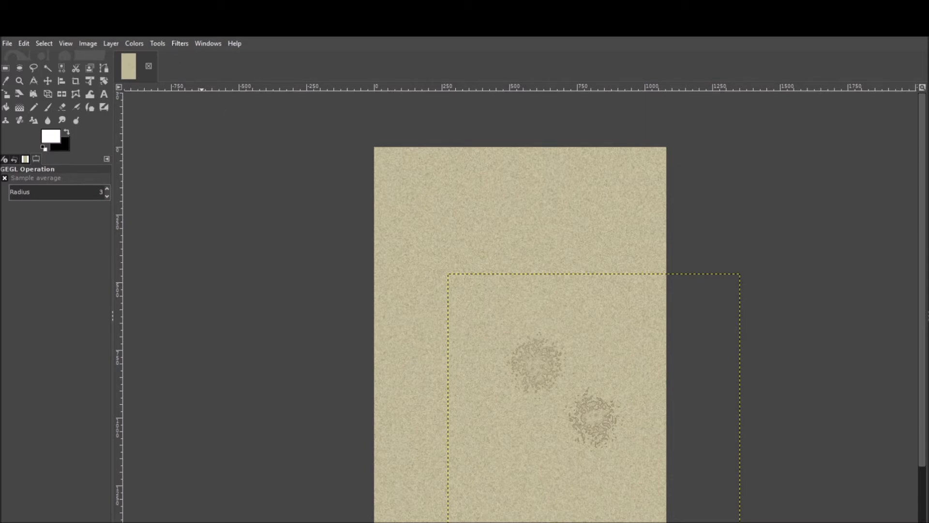
Select the layer below, and undo the last three edits and redo one of them
key("Page_Down")
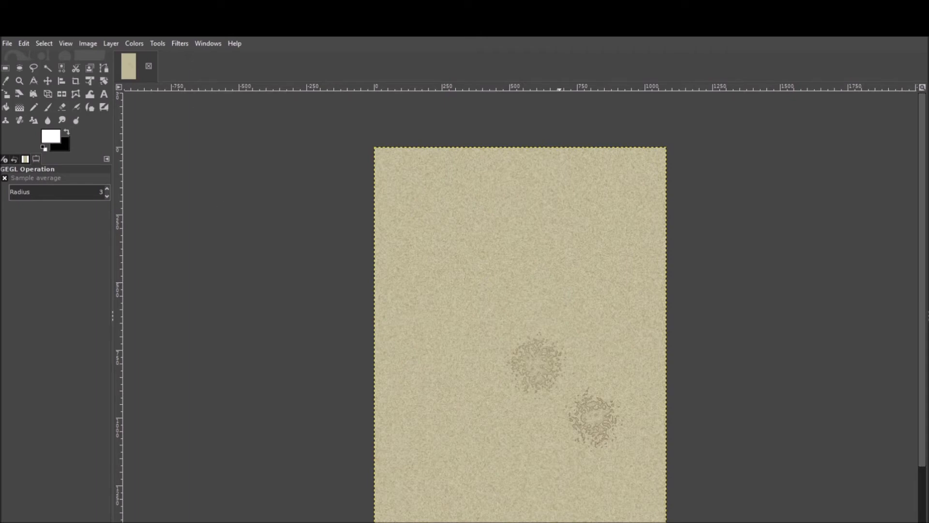
key("ctrl+z")
key("ctrl+z")
key("ctrl+z")
key("ctrl+y")
Move the dark ring stain layer so the ring runs off the right edge of the page, below the two faint stains
key("m")
left_click_drag(336, 232, 653, 504)
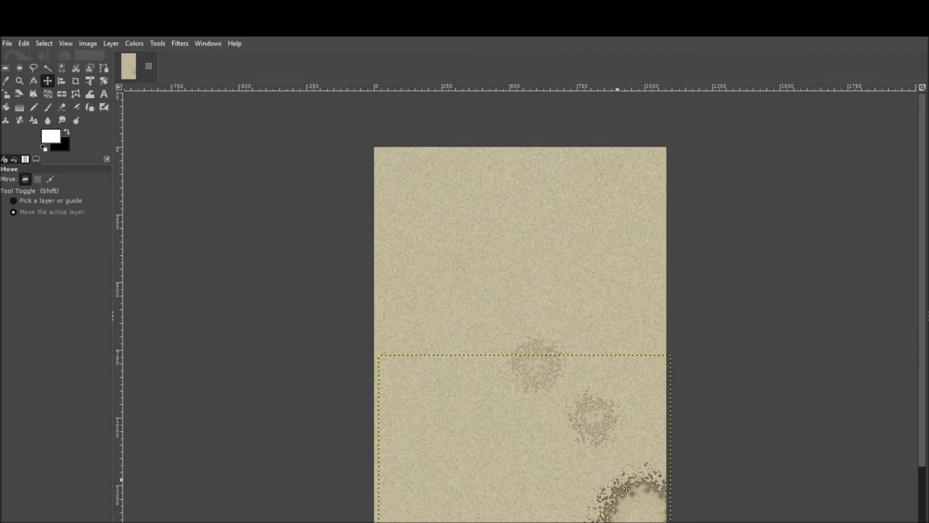
left_click_drag(636, 502, 651, 468)
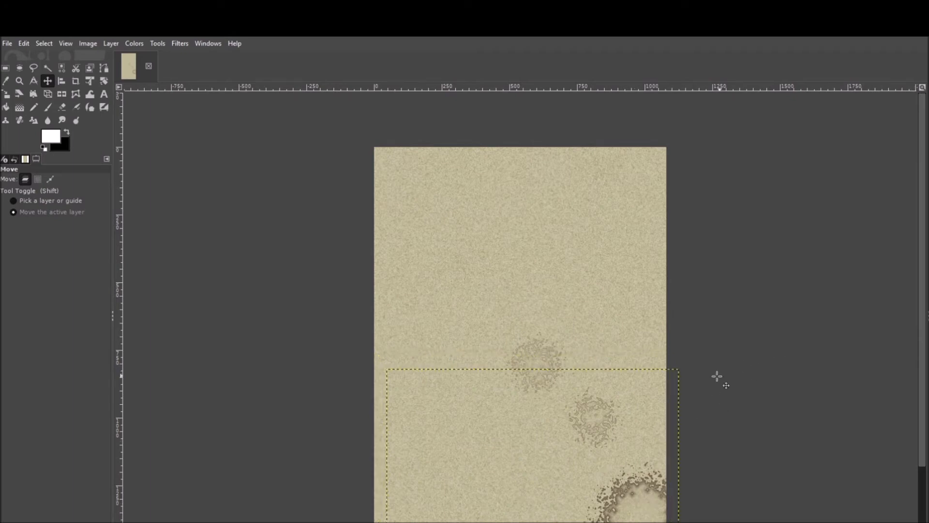
scroll(910, 307, "down", 4)
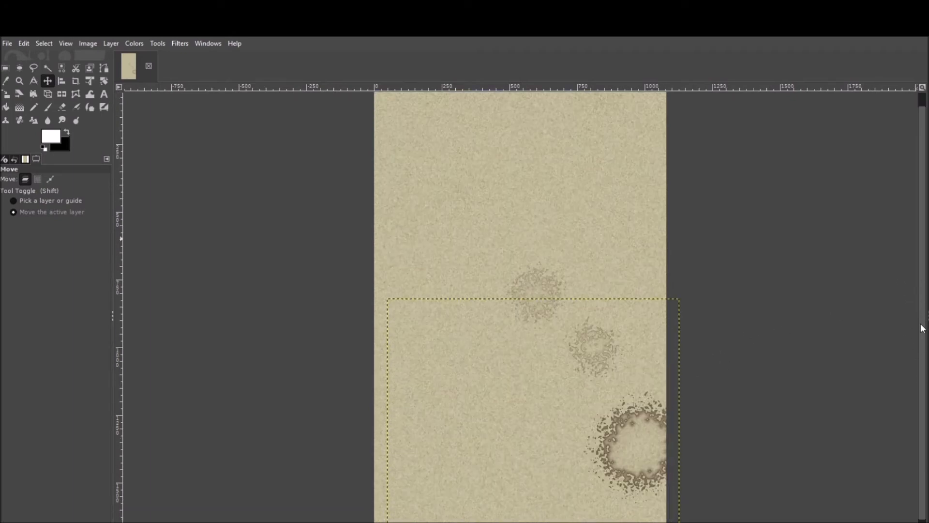
Shift the dark ring further off the page's right edge, and move the lower faint stain partly over that edge above it
left_click_drag(646, 406, 764, 409)
left_click_drag(648, 401, 670, 407)
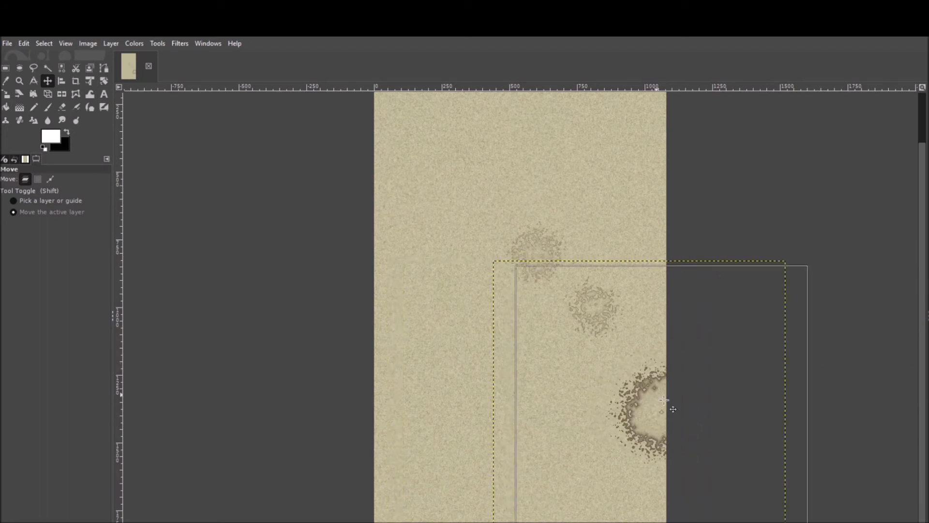
left_click(928, 356)
left_click_drag(582, 265, 432, 254)
left_click(927, 376)
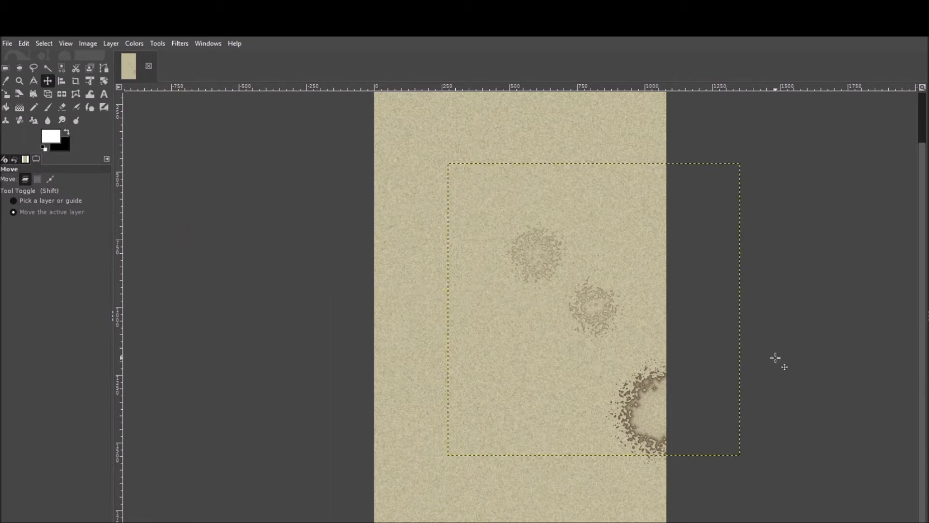
left_click_drag(592, 310, 672, 297)
Move the remaining faint stain layer down so the stain runs partly off the page's left edge
left_click(928, 347)
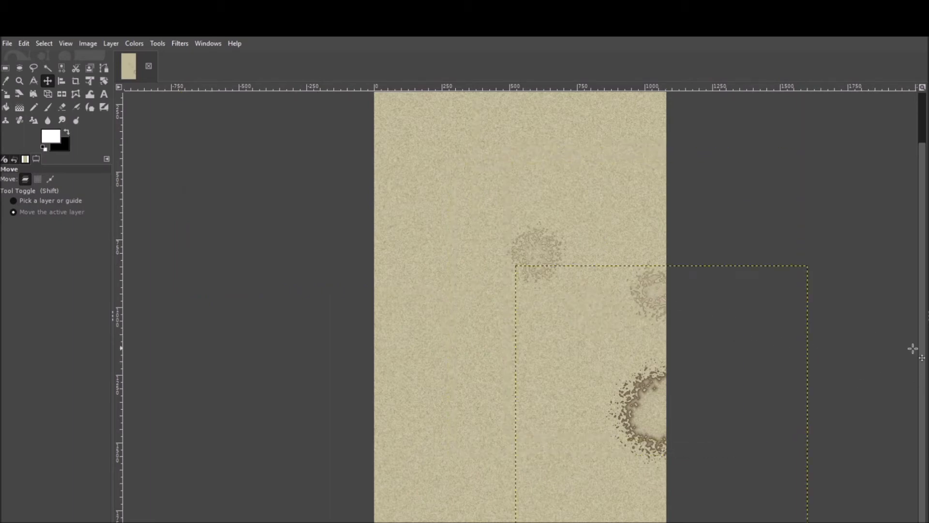
left_click(928, 376)
left_click(928, 406)
left_click_drag(571, 269, 425, 373)
scroll(916, 272, "up", 3)
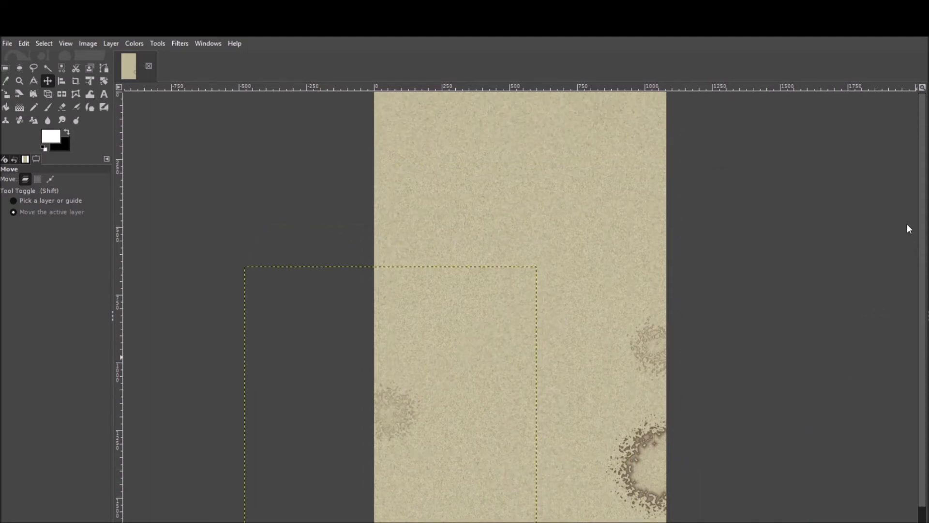
Crop only the paper layer to 1080 × 1448 px with the Crop tool
left_click(47, 107)
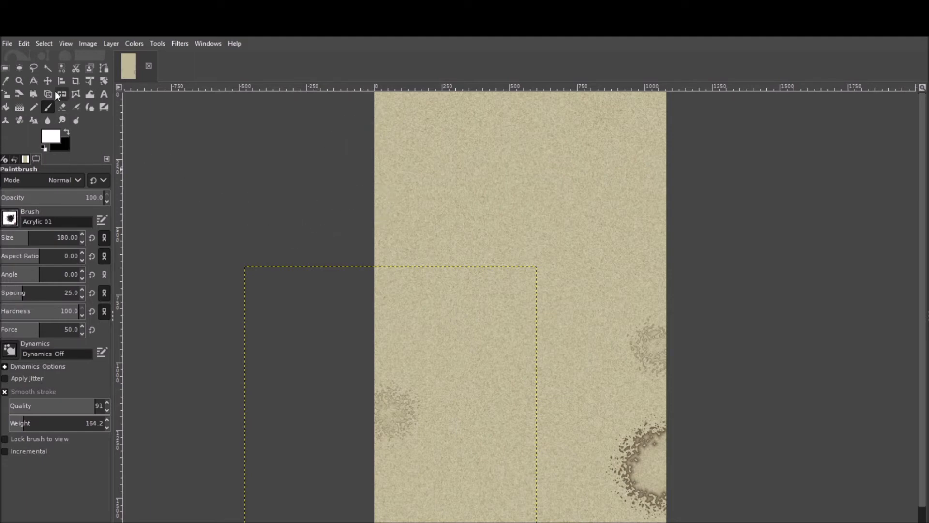
key("shift+c")
left_click_drag(343, 267, 608, 311)
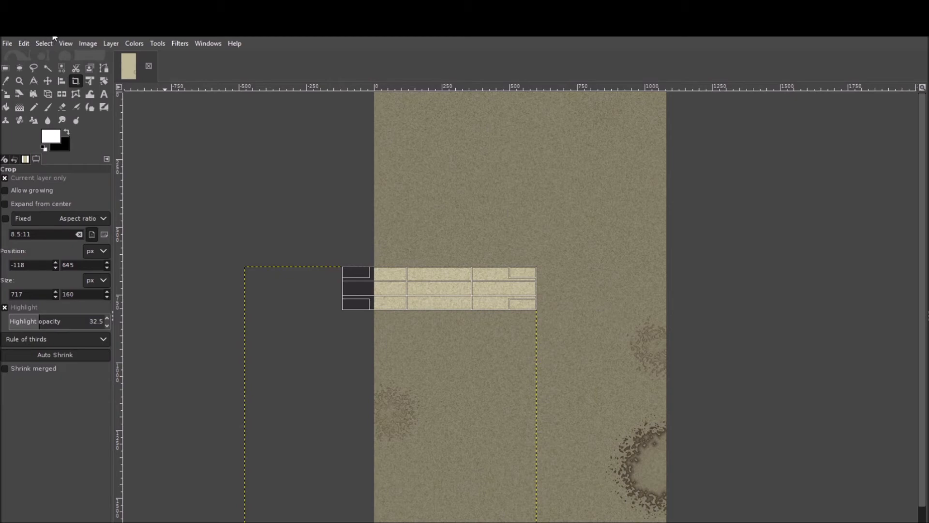
left_click(928, 407)
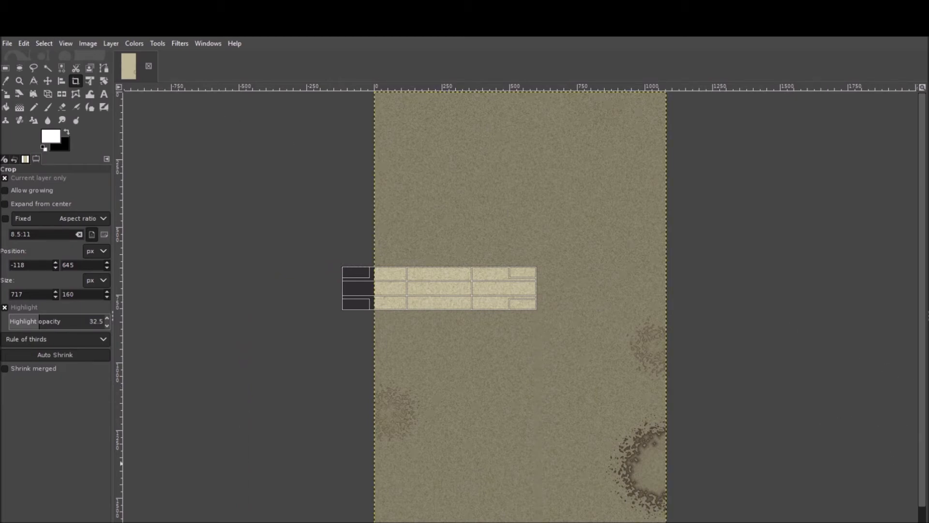
left_click_drag(374, 125, 711, 514)
left_click_drag(512, 153, 512, 283)
key("Return")
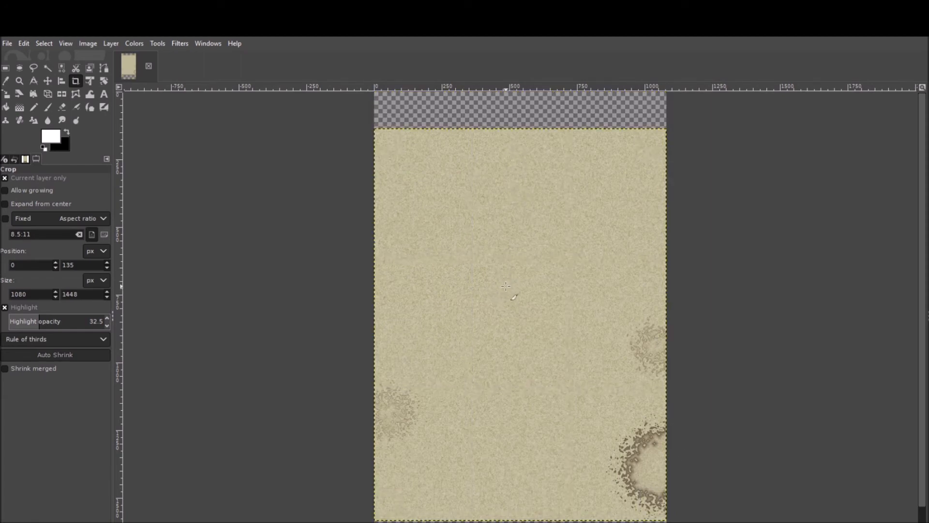
Crop the whole image, not just the current layer, to a 1080 × 1420 px page
left_click(28, 180)
left_click_drag(369, 134, 711, 516)
left_click_drag(517, 308, 530, 318)
key("Return")
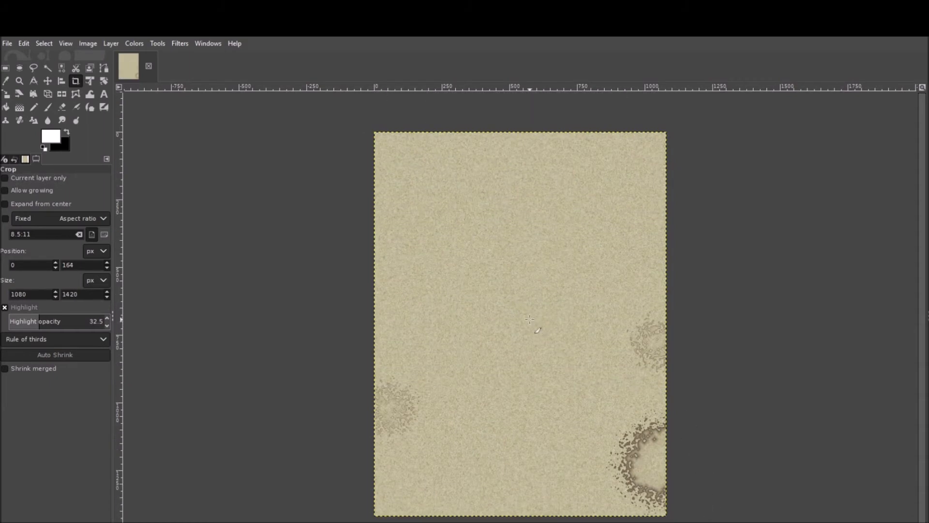
Paint a faint orange-brown tint along the page edges with the Acrylic 01 Paintbrush in Darken only mode at 15.1 opacity
left_click(49, 108)
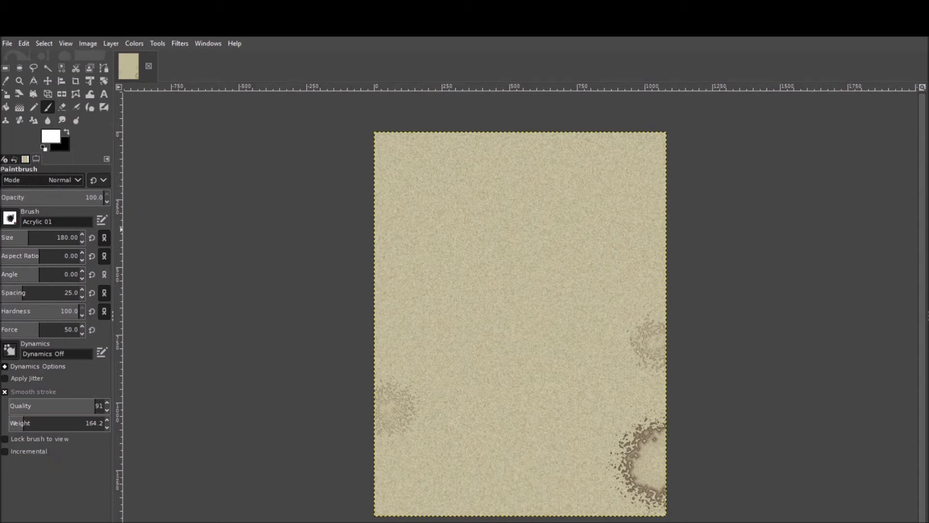
left_click(51, 354)
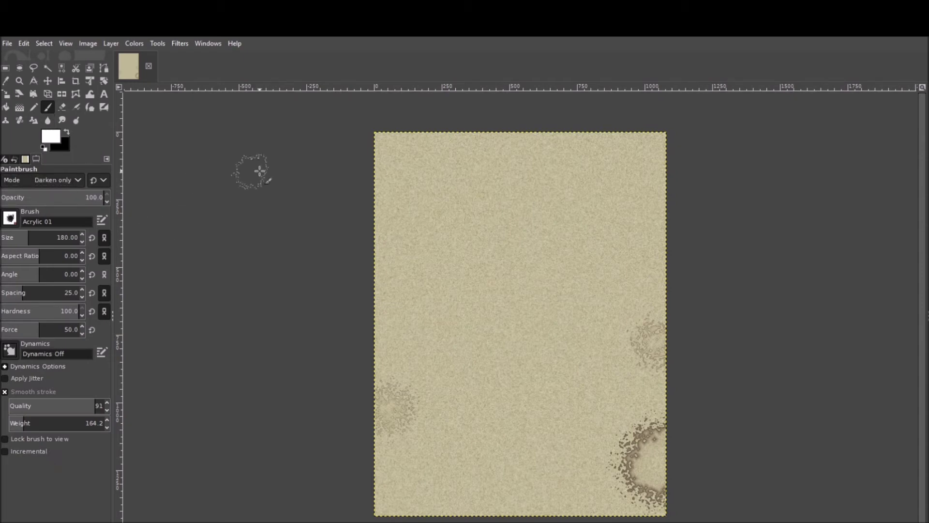
left_click(579, 289)
left_click(382, 143)
key("ctrl+z")
left_click(21, 197)
left_click_drag(20, 197, 16, 197)
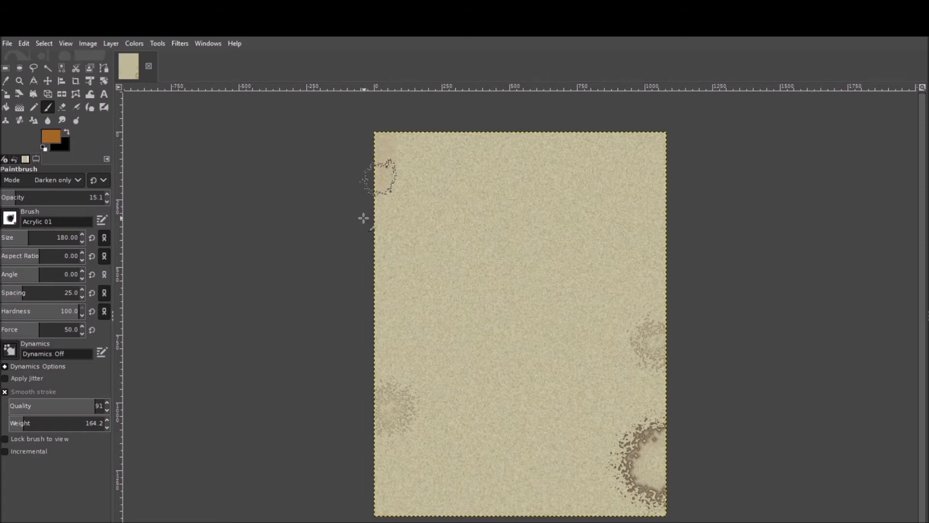
left_click_drag(383, 155, 394, 508)
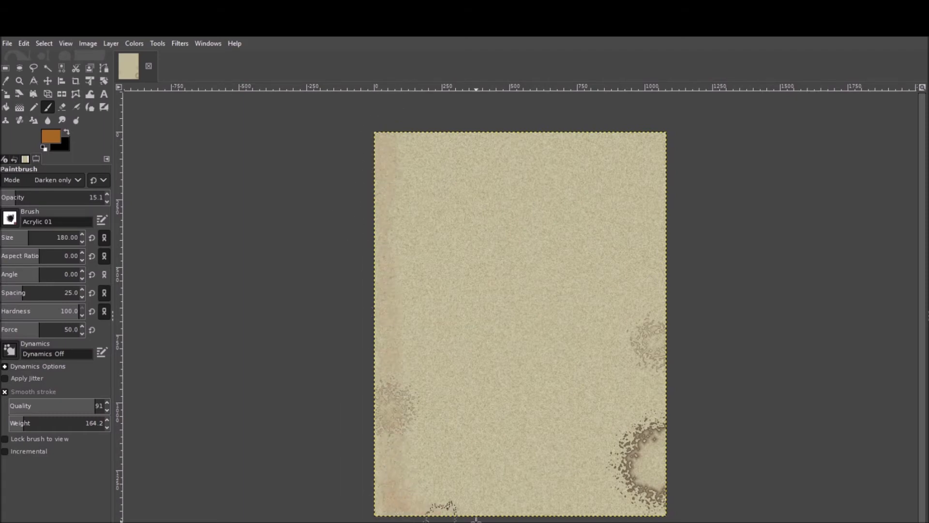
mouse_move(660, 245)
left_mouse_down()
mouse_move(651, 176)
mouse_move(681, 99)
mouse_move(665, 144)
mouse_move(680, 137)
mouse_move(376, 142)
mouse_move(603, 144)
mouse_move(663, 156)
mouse_move(622, 108)
left_mouse_up()
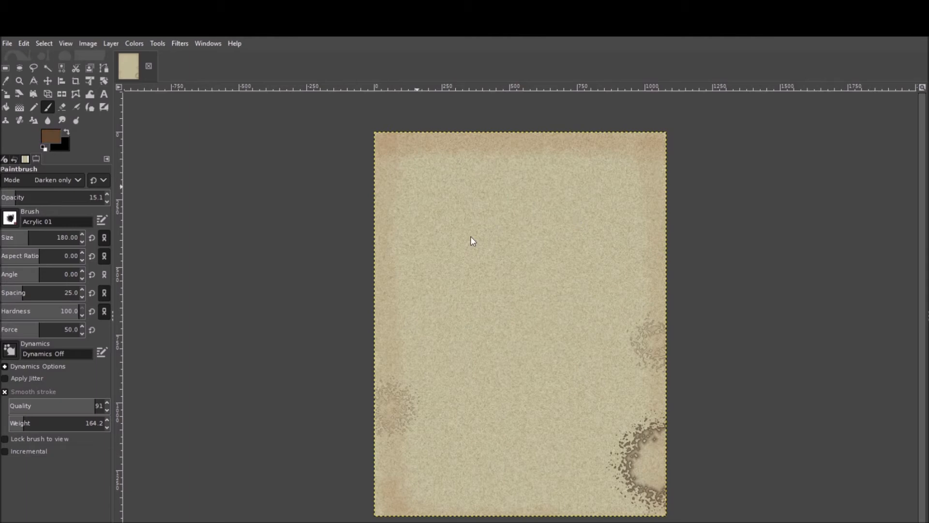
Darken the page edges with brown and add large corner blotches using brush size 667 at 29.2 opacity
left_click(390, 145)
mouse_move(369, 160)
left_mouse_down()
mouse_move(392, 132)
mouse_move(647, 144)
mouse_move(388, 160)
mouse_move(409, 150)
mouse_move(442, 184)
mouse_move(471, 187)
mouse_move(418, 259)
mouse_move(396, 384)
mouse_move(397, 478)
mouse_move(407, 491)
mouse_move(366, 492)
mouse_move(411, 515)
mouse_move(406, 489)
mouse_move(598, 505)
mouse_move(670, 487)
mouse_move(386, 507)
mouse_move(603, 502)
mouse_move(694, 460)
mouse_move(689, 442)
mouse_move(663, 476)
mouse_move(654, 435)
mouse_move(666, 289)
mouse_move(655, 150)
mouse_move(669, 131)
mouse_move(332, 155)
left_mouse_up()
left_click_drag(34, 197, 57, 197)
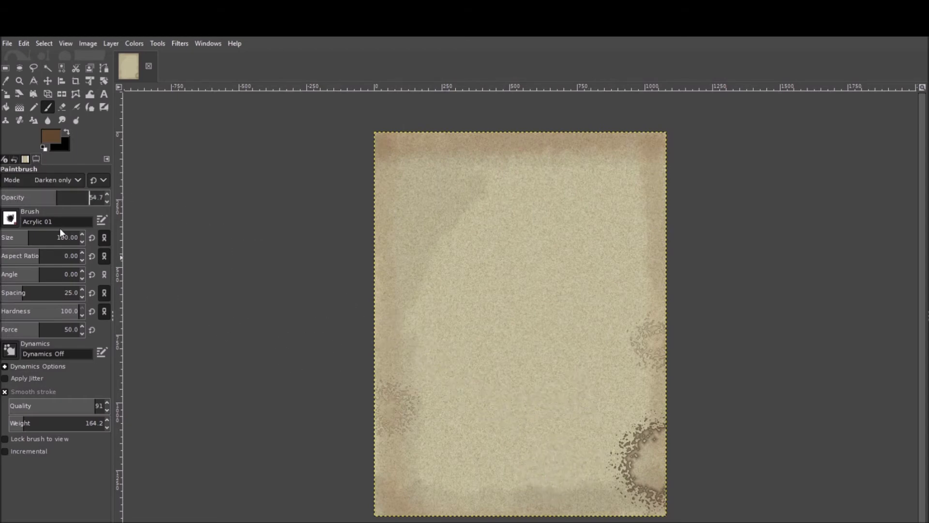
left_click_drag(38, 236, 61, 237)
left_click_drag(57, 197, 30, 197)
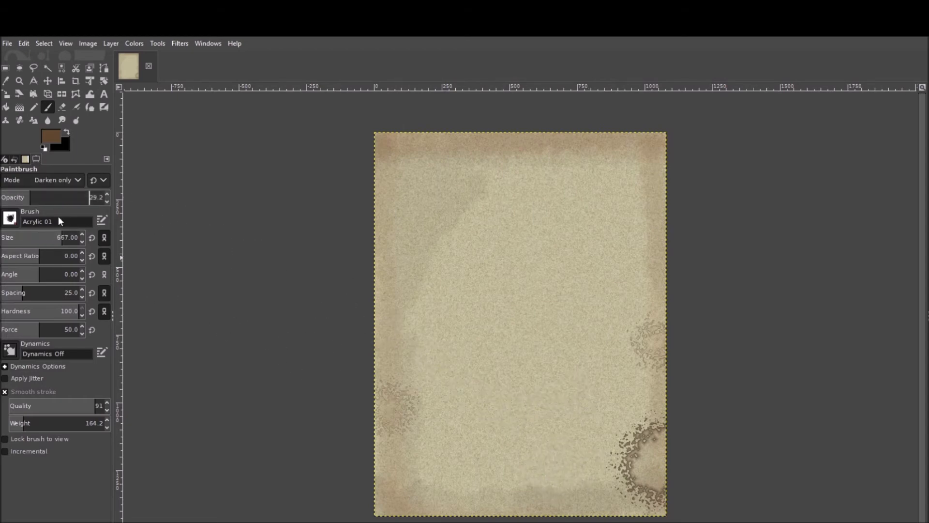
mouse_move(511, 470)
left_mouse_down()
mouse_move(605, 460)
mouse_move(637, 429)
mouse_move(649, 397)
left_mouse_up()
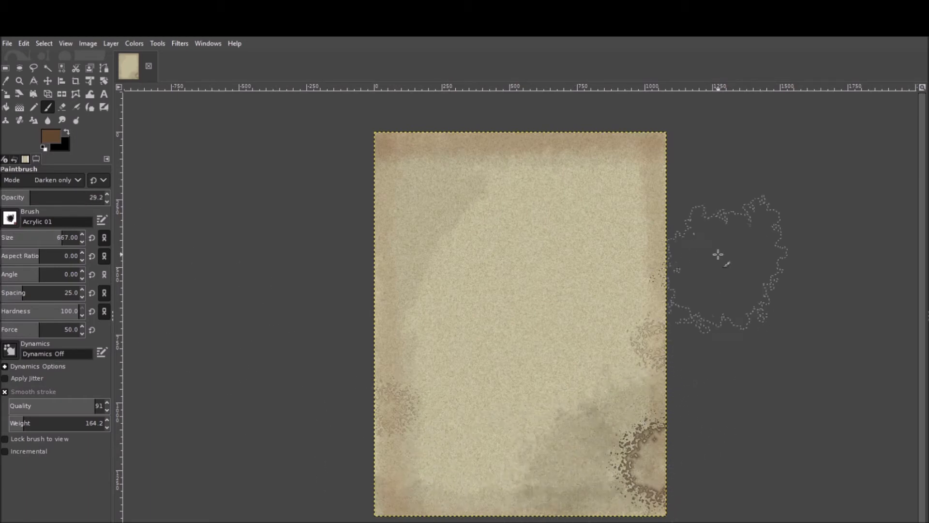
left_click(651, 225)
left_click(382, 189)
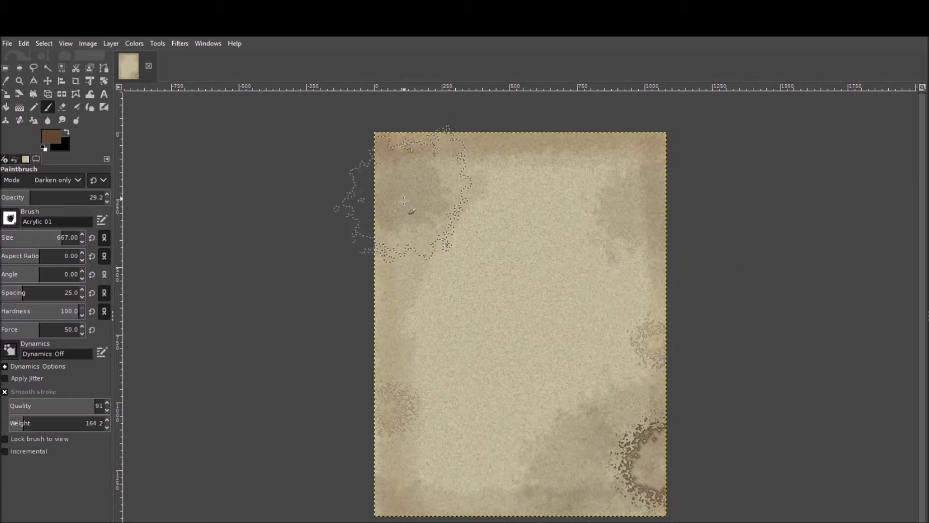
left_click_drag(346, 503, 353, 314)
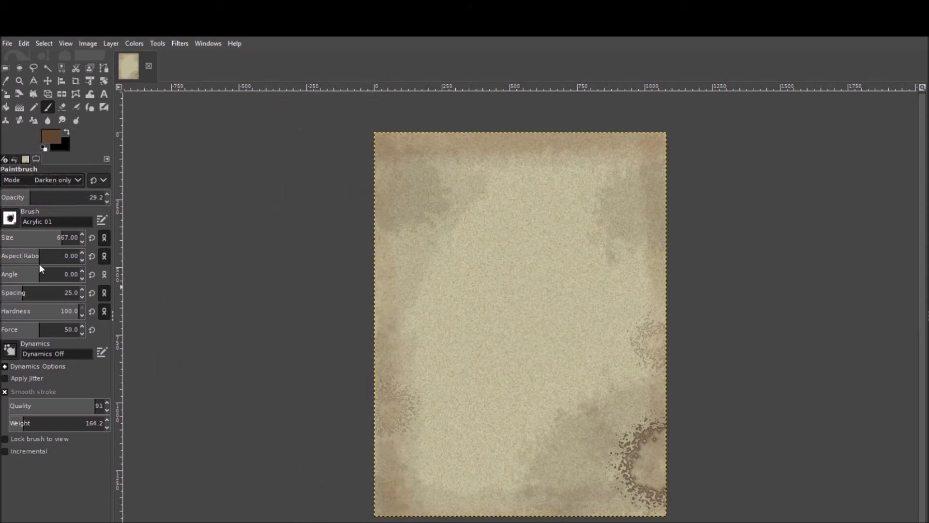
Undo a trial Burn stroke along the left edge, and lightly burn the corners and edge stains at 14.6 opacity
left_click(59, 386)
mouse_move(342, 168)
left_mouse_down()
mouse_move(347, 385)
mouse_move(336, 412)
left_mouse_up()
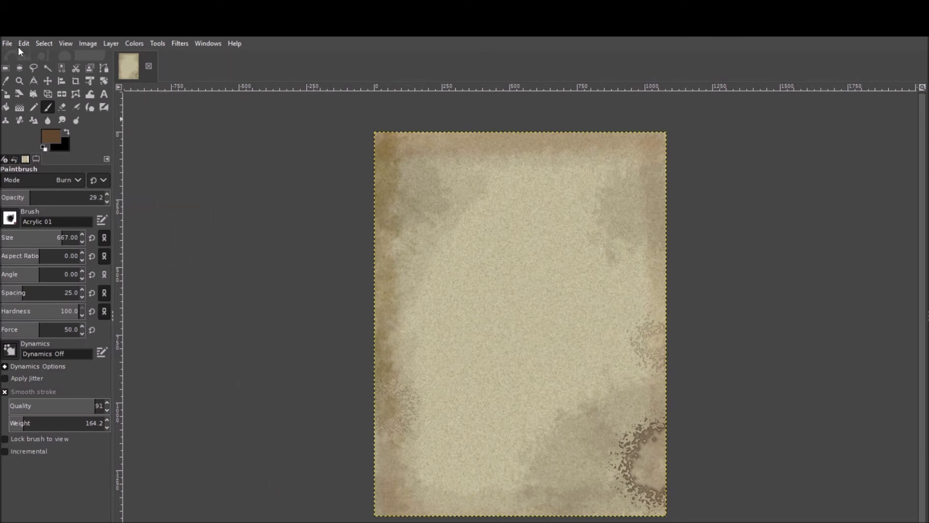
left_click(30, 62)
left_click(14, 197)
mouse_move(385, 167)
left_mouse_down()
mouse_move(478, 159)
mouse_move(644, 190)
mouse_move(620, 234)
mouse_move(617, 137)
mouse_move(690, 132)
mouse_move(692, 187)
mouse_move(667, 249)
mouse_move(674, 468)
left_mouse_up()
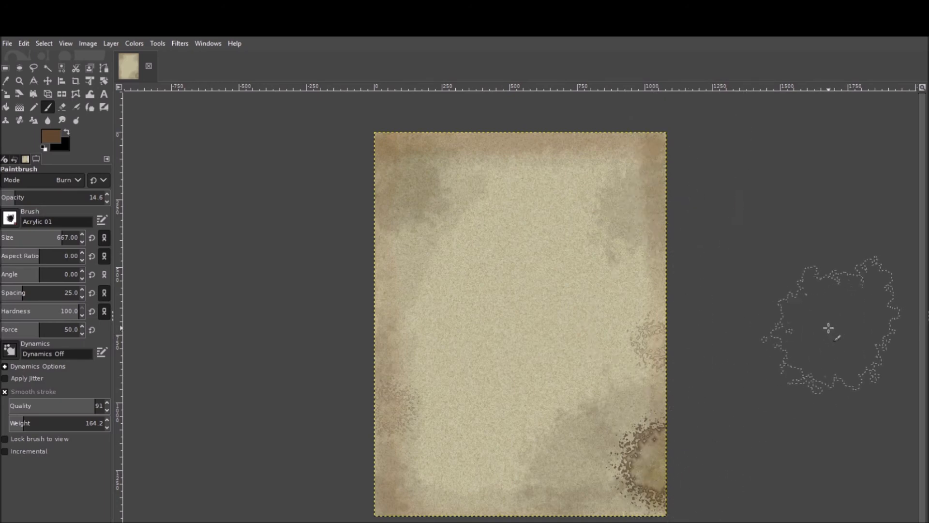
mouse_move(682, 316)
left_mouse_down()
mouse_move(699, 334)
mouse_move(686, 338)
left_mouse_up()
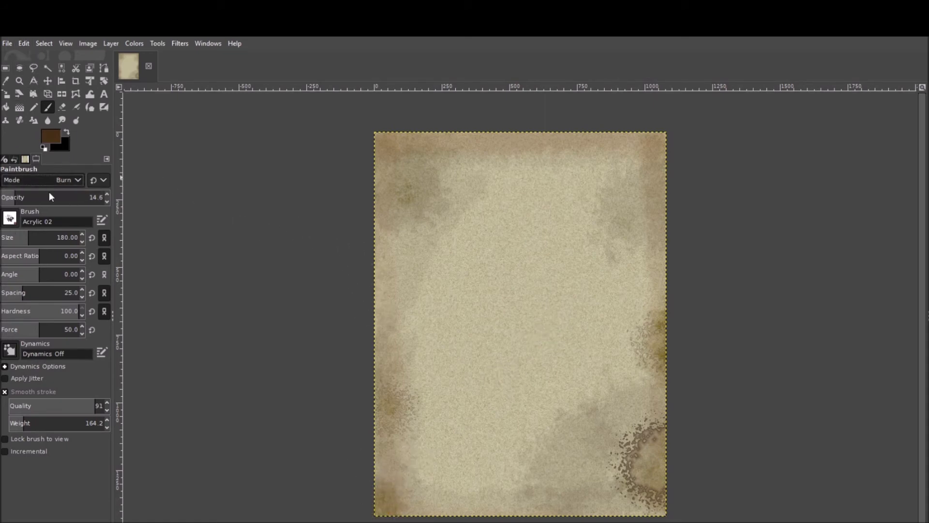
Dab small dark brown spots around the page with the size 180 Acrylic 02 brush in Darken only mode at 37.5 opacity
left_click(49, 351)
left_click(90, 197)
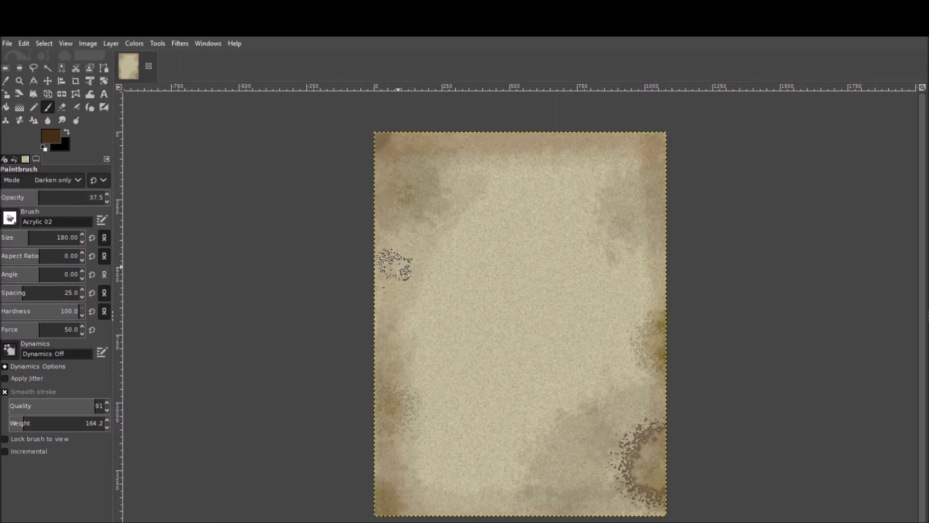
left_click(559, 180)
left_click(557, 358)
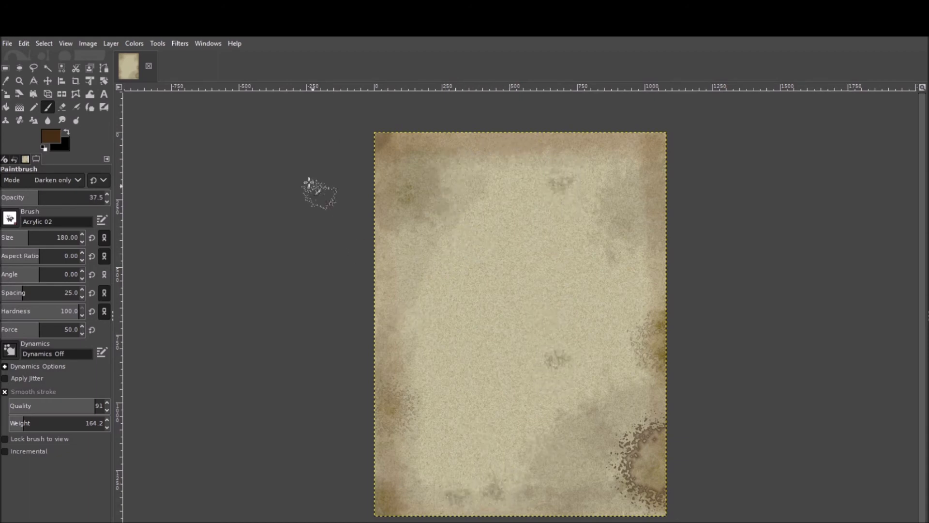
left_click(634, 285)
left_click(647, 295)
left_click(646, 267)
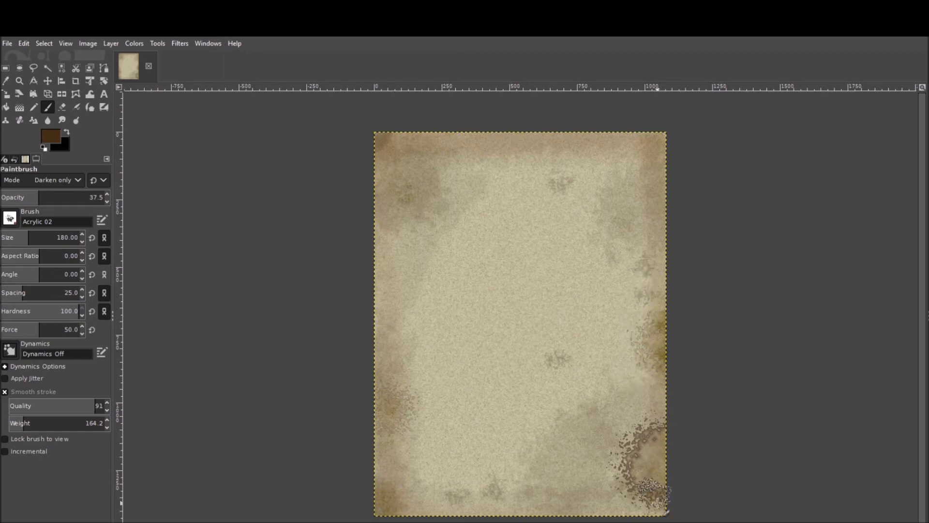
left_click(391, 493)
left_click(373, 451)
Mottle the whole page with faint dark brown and dark blue strokes at 10.9 opacity, enlarging the brush to size 338
left_click_drag(379, 145, 377, 480)
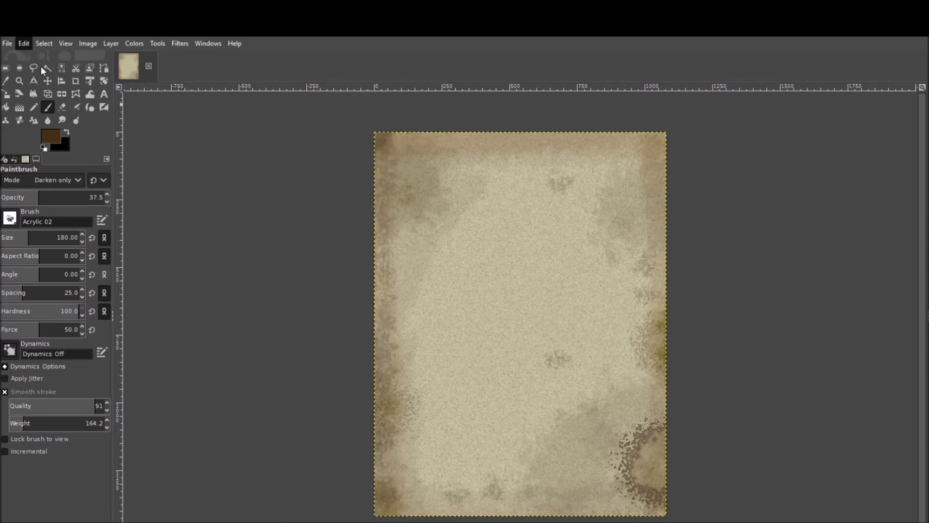
left_click_drag(38, 197, 13, 197)
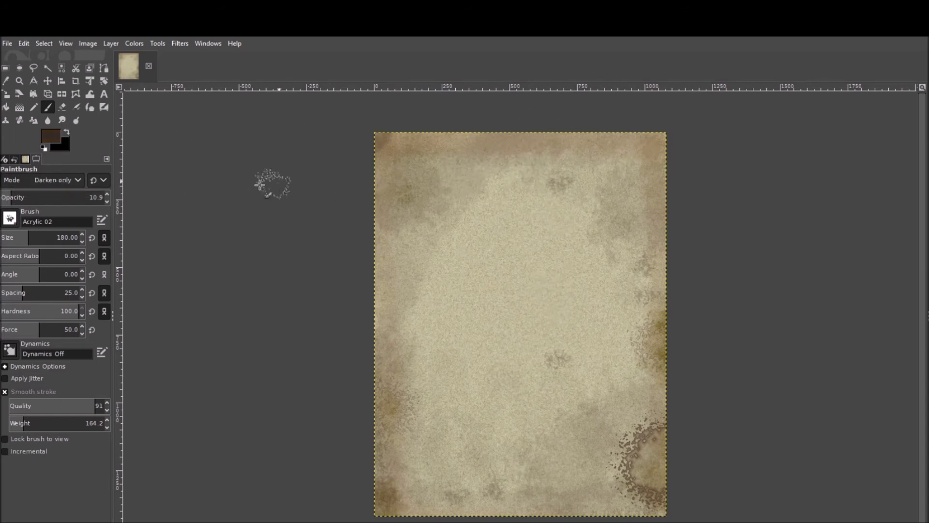
left_click(43, 235)
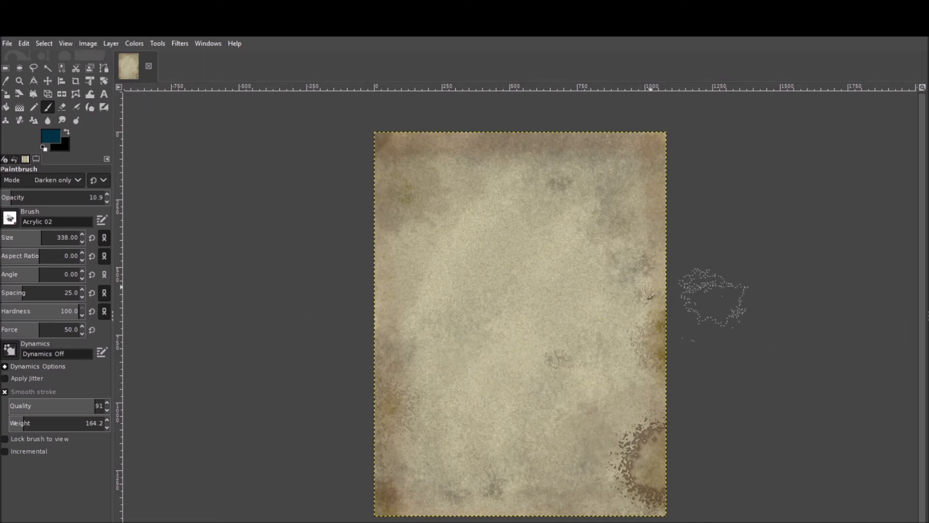
Try dark blue Ink tool lettering near the top of the page, and undo the strokes
left_click(86, 110)
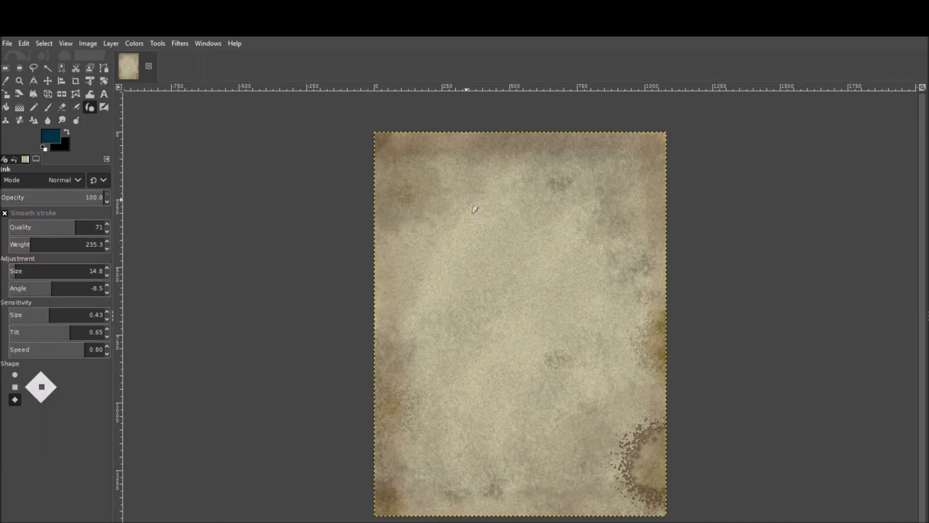
left_click_drag(445, 167, 422, 217)
left_click_drag(442, 186, 451, 185)
key("ctrl+z")
key("ctrl+z")
Swap the drawing color to black and set the Ink tool's opacity to 91.7
left_click(65, 132)
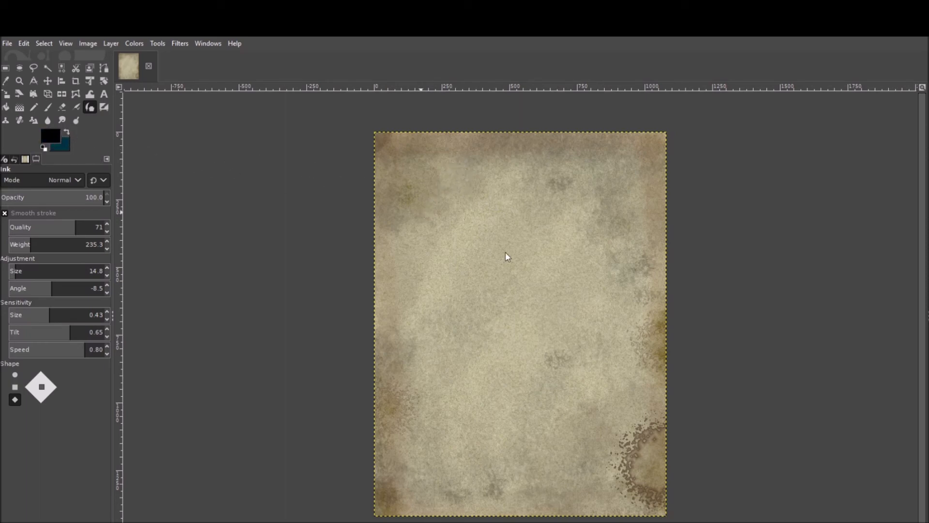
left_click(70, 199)
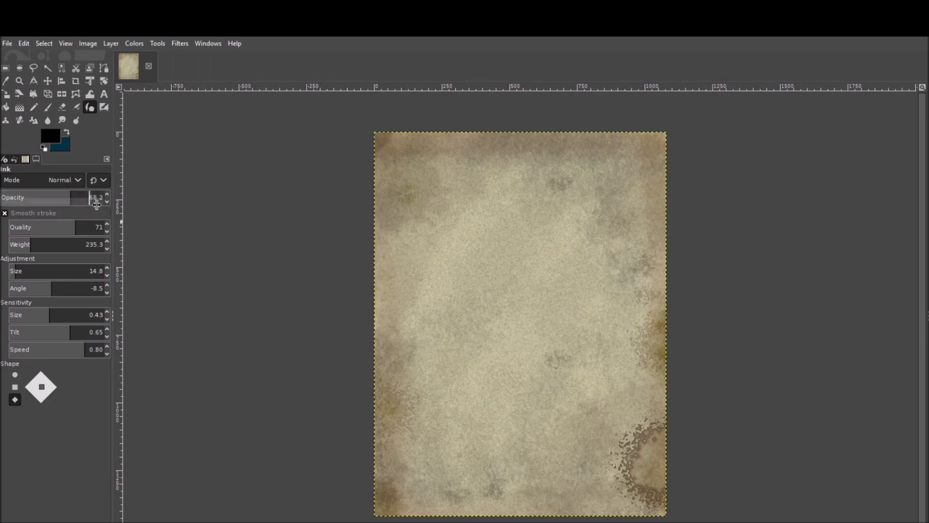
left_click(96, 196)
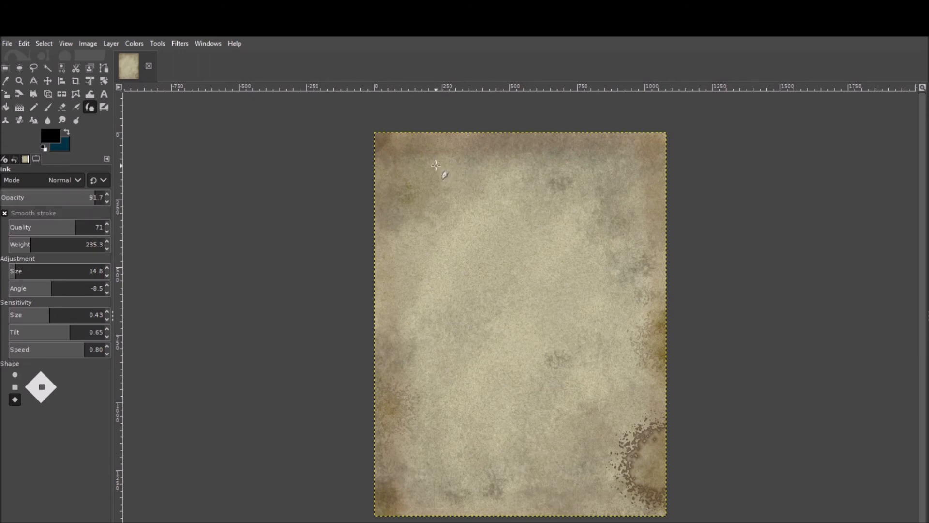
Hand-letter "Hear ye" in black ink across the top of the page, undoing and redrawing faulty strokes
mouse_move(419, 160)
left_mouse_down()
mouse_move(411, 191)
mouse_move(442, 173)
left_mouse_up()
mouse_move(450, 151)
left_mouse_down()
mouse_move(460, 206)
mouse_move(457, 173)
left_mouse_up()
mouse_move(470, 173)
left_mouse_down()
mouse_move(472, 186)
mouse_move(487, 171)
left_mouse_up()
key("ctrl+z")
mouse_move(476, 173)
left_mouse_down()
mouse_move(511, 176)
mouse_move(488, 219)
left_mouse_up()
key("ctrl+z")
mouse_move(535, 177)
left_mouse_down()
mouse_move(556, 168)
mouse_move(555, 189)
left_mouse_up()
Hand-letter a larger "Hear ye!" as the second line, redrawing the first stroke of the H
left_click_drag(455, 203, 448, 255)
key("ctrl+z")
left_click_drag(449, 205, 442, 259)
mouse_move(454, 228)
left_mouse_down()
mouse_move(471, 226)
mouse_move(481, 264)
mouse_move(489, 231)
mouse_move(501, 268)
left_mouse_up()
mouse_move(521, 236)
left_mouse_down()
mouse_move(514, 258)
mouse_move(524, 255)
left_mouse_up()
mouse_move(534, 235)
left_mouse_down()
mouse_move(532, 259)
mouse_move(541, 237)
mouse_move(574, 247)
left_mouse_up()
left_click_drag(595, 225, 554, 286)
mouse_move(590, 243)
left_mouse_down()
mouse_move(588, 259)
mouse_move(601, 272)
left_mouse_up()
left_click_drag(640, 202, 614, 287)
Hand-letter "200$ For" as the third line of the notice
mouse_move(404, 286)
left_mouse_down()
mouse_move(417, 277)
mouse_move(441, 317)
left_mouse_up()
mouse_move(482, 287)
left_mouse_down()
mouse_move(453, 325)
mouse_move(471, 301)
mouse_move(507, 325)
mouse_move(540, 293)
mouse_move(530, 334)
left_mouse_up()
left_click_drag(550, 282, 536, 352)
mouse_move(590, 301)
left_mouse_down()
mouse_move(586, 334)
mouse_move(606, 298)
mouse_move(598, 313)
left_mouse_up()
left_click_drag(608, 312, 628, 310)
Hand-letter "the head of" as the fourth line of the notice
left_click_drag(423, 335, 418, 377)
mouse_move(409, 354)
left_mouse_down()
mouse_move(429, 351)
mouse_move(442, 374)
mouse_move(474, 376)
left_mouse_up()
left_click_drag(519, 331, 514, 374)
mouse_move(515, 362)
left_mouse_down()
mouse_move(530, 381)
mouse_move(581, 375)
mouse_move(593, 364)
left_mouse_up()
left_click_drag(609, 321, 594, 387)
mouse_move(627, 359)
left_mouse_down()
mouse_move(653, 350)
mouse_move(627, 359)
left_mouse_up()
left_click_drag(658, 319, 642, 382)
left_click_drag(638, 347, 651, 344)
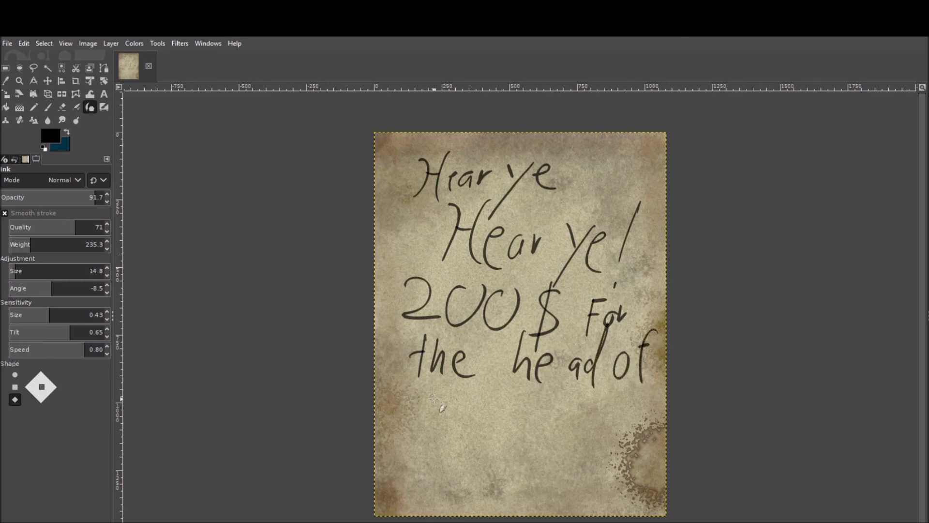
Sketch a face in profile with an eye and long hair below the lettering, undoing and redrawing faulty strokes
mouse_move(505, 385)
left_mouse_down()
mouse_move(498, 424)
mouse_move(491, 454)
left_mouse_up()
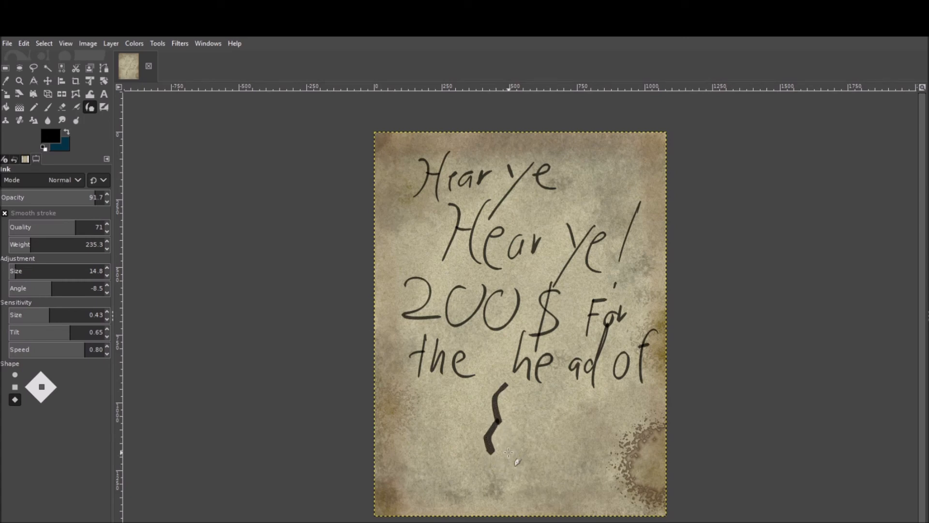
key("ctrl+z")
mouse_move(499, 420)
left_mouse_down()
mouse_move(481, 434)
mouse_move(502, 462)
left_mouse_up()
key("ctrl+z")
mouse_move(498, 419)
left_mouse_down()
mouse_move(480, 441)
mouse_move(502, 449)
mouse_move(491, 444)
mouse_move(492, 470)
mouse_move(504, 453)
left_mouse_up()
left_click_drag(502, 415, 514, 419)
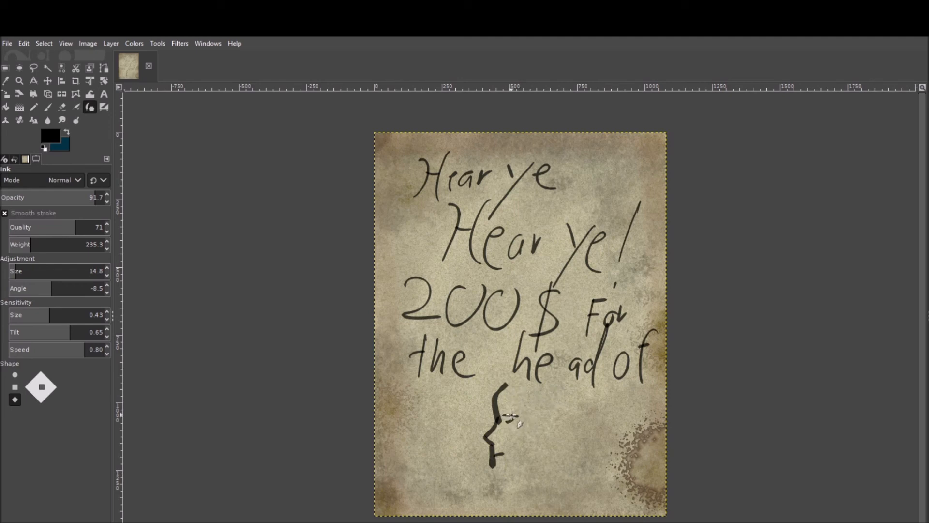
mouse_move(506, 384)
left_mouse_down()
mouse_move(483, 386)
mouse_move(493, 398)
mouse_move(495, 391)
mouse_move(480, 415)
mouse_move(508, 385)
mouse_move(551, 422)
mouse_move(513, 388)
mouse_move(547, 437)
mouse_move(516, 396)
mouse_move(542, 482)
left_mouse_up()
Hand-letter "this" and "Guy" on either side of the sketched face
left_click_drag(399, 385, 396, 428)
mouse_move(388, 401)
left_mouse_down()
mouse_move(405, 398)
mouse_move(410, 430)
left_mouse_up()
left_click_drag(411, 411, 430, 428)
left_click_drag(449, 401, 441, 430)
mouse_move(583, 392)
left_mouse_down()
mouse_move(575, 434)
mouse_move(591, 421)
left_mouse_up()
mouse_move(600, 409)
left_mouse_down()
mouse_move(605, 428)
mouse_move(612, 421)
left_mouse_up()
left_click_drag(622, 409, 615, 447)
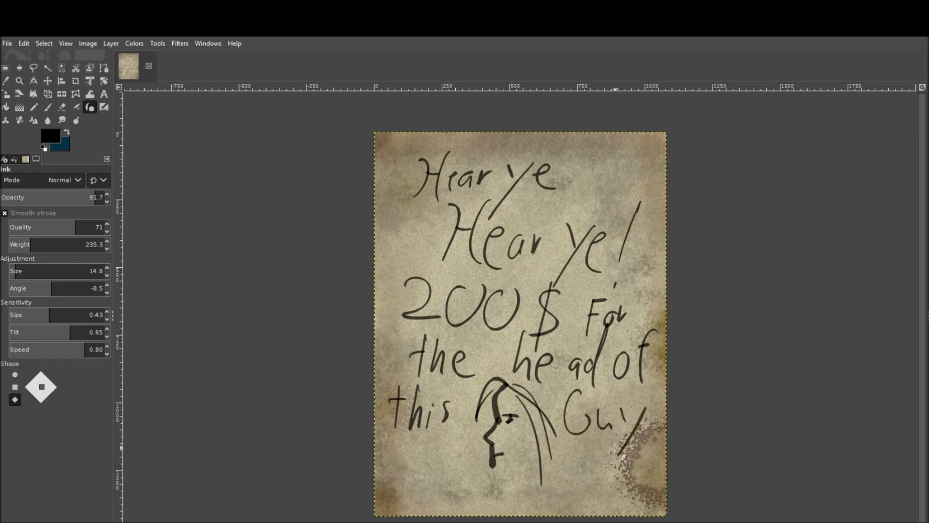
Add strokes to the face's jaw and brow, and clear all ink lettering and drawing from the page
mouse_move(491, 465)
left_mouse_down()
mouse_move(504, 481)
mouse_move(557, 447)
left_mouse_up()
left_click_drag(501, 408, 516, 406)
key("Delete")
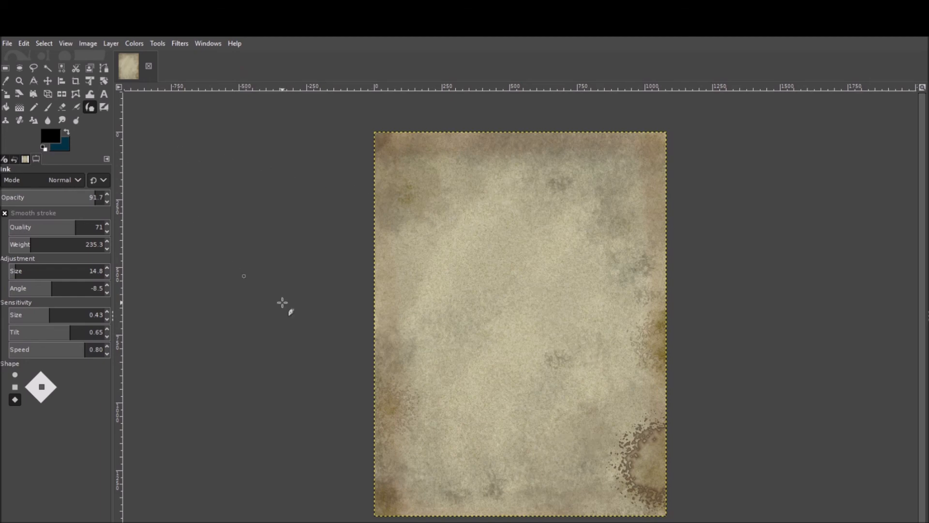
Hand-letter a large "Happy" in black ink across the upper part of the page
left_click_drag(455, 172, 415, 279)
left_click_drag(438, 224, 479, 231)
left_click_drag(508, 172, 472, 304)
left_click_drag(521, 218, 498, 325)
left_click_drag(545, 212, 513, 311)
mouse_move(522, 266)
left_mouse_down()
mouse_move(571, 208)
mouse_move(540, 318)
left_mouse_up()
mouse_move(566, 252)
left_mouse_down()
mouse_move(588, 243)
mouse_move(567, 252)
left_mouse_up()
left_click_drag(617, 203, 614, 250)
left_click_drag(654, 201, 559, 346)
Hand-letter "Birthday" in large black ink letters below "Happy", with a long tail on the y
left_click_drag(439, 284, 403, 395)
mouse_move(422, 314)
left_mouse_down()
mouse_move(443, 341)
mouse_move(405, 393)
left_mouse_up()
mouse_move(459, 330)
left_mouse_down()
mouse_move(450, 382)
mouse_move(461, 334)
left_mouse_up()
mouse_move(478, 317)
left_mouse_down()
mouse_move(464, 382)
mouse_move(492, 328)
left_mouse_up()
left_click_drag(521, 298, 503, 404)
left_click_drag(505, 320, 481, 392)
left_click_drag(569, 334, 551, 382)
left_click_drag(588, 289, 563, 404)
mouse_move(603, 347)
left_mouse_down()
mouse_move(583, 382)
mouse_move(609, 392)
left_mouse_up()
left_click_drag(629, 325, 634, 367)
left_click_drag(659, 331, 592, 470)
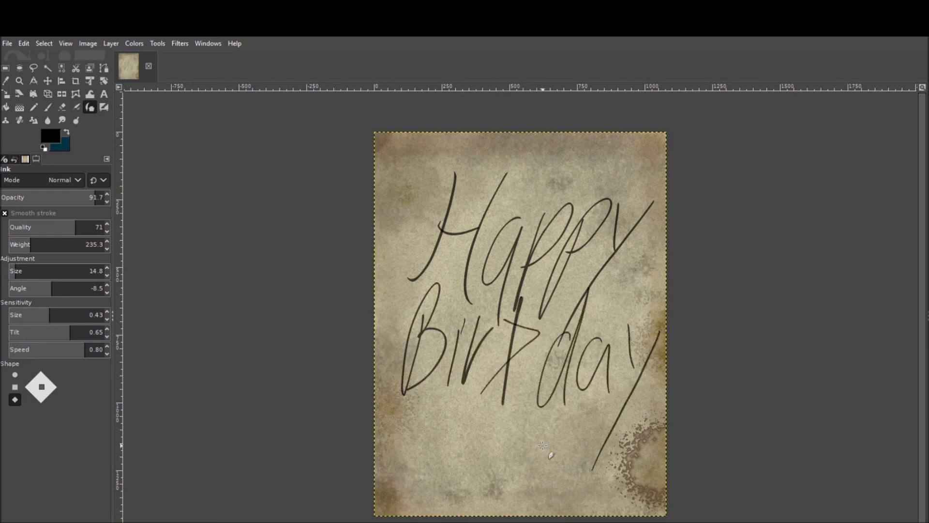